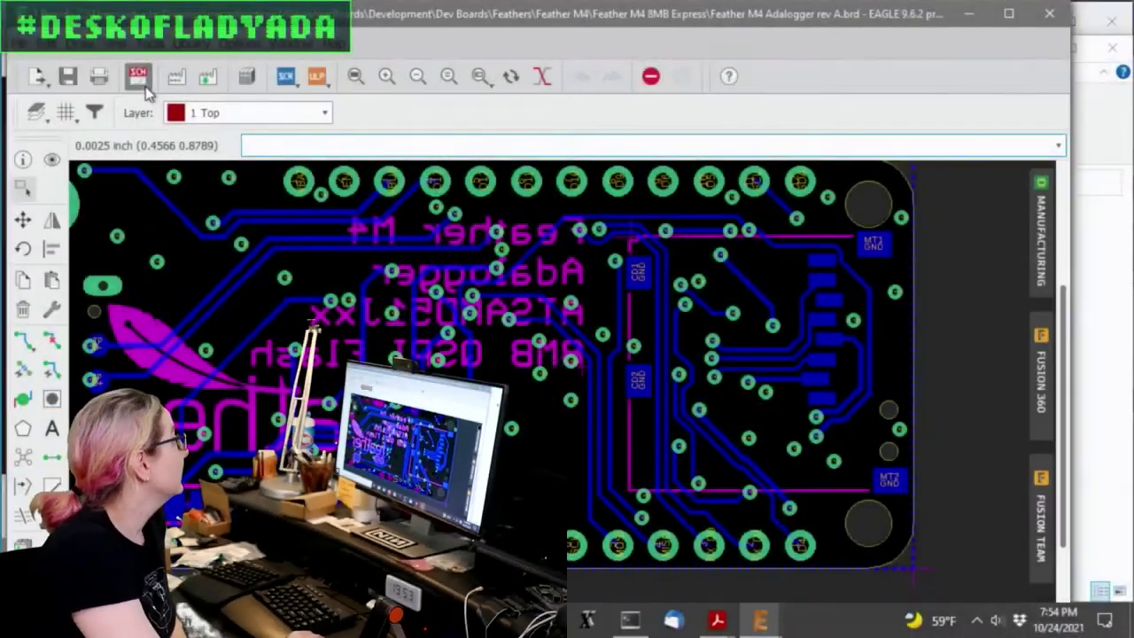
Switch to the Feather M4 Adalogger schematic and zoom around the PORT A/PORT B microcontroller area.
left_click(139, 76)
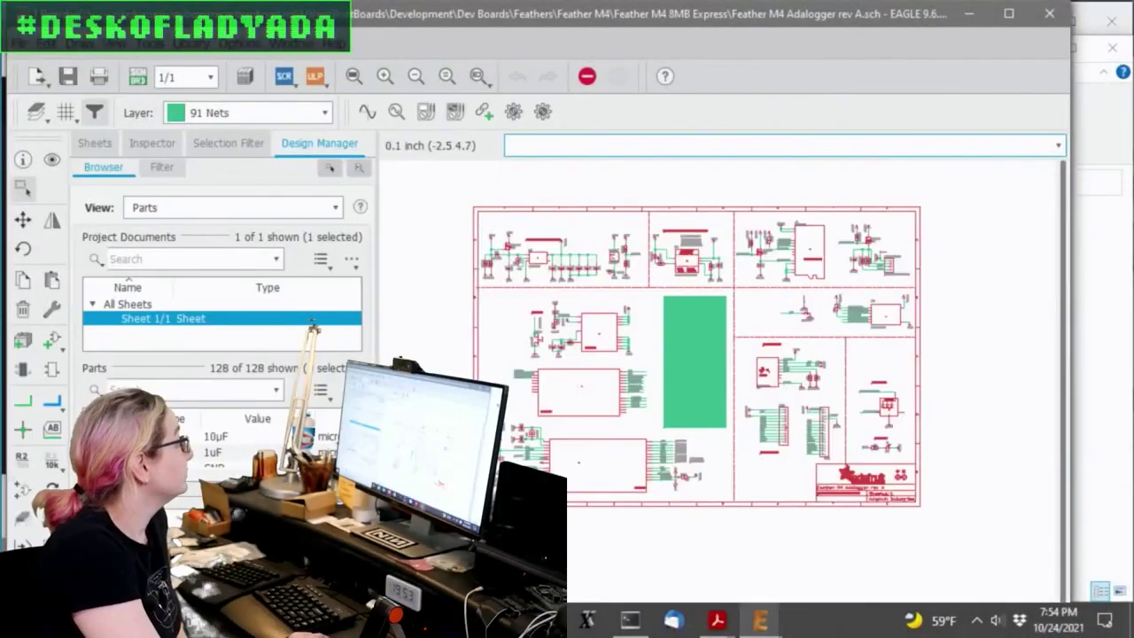
scroll(780, 253, "down", 1)
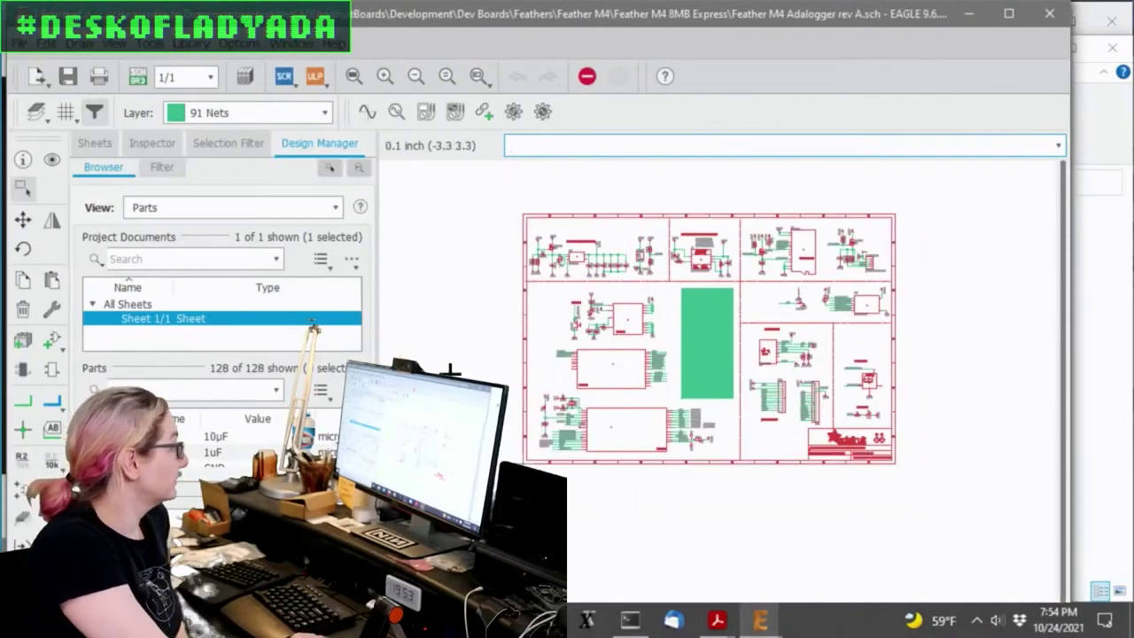
scroll(663, 501, "up", 5)
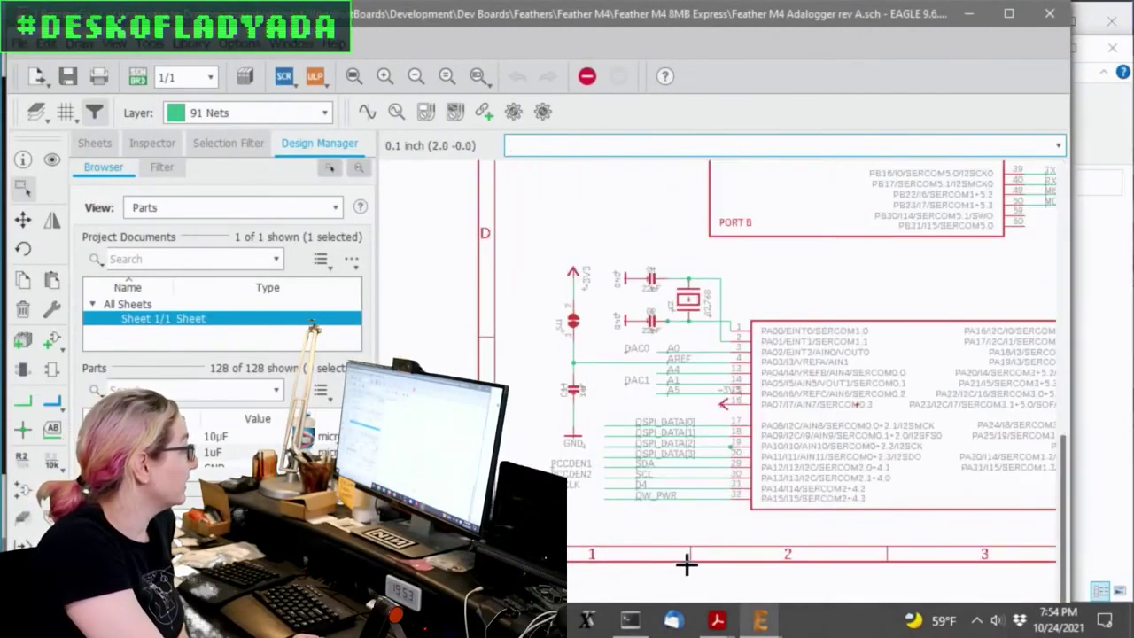
scroll(686, 564, "up", 1)
scroll(788, 355, "down", 3)
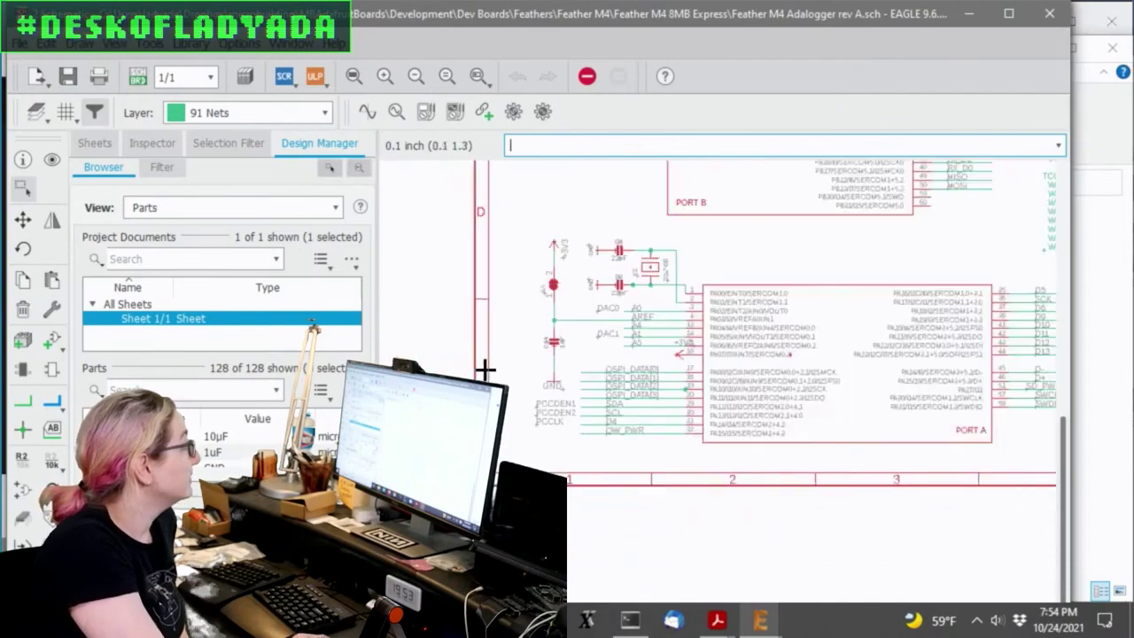
scroll(668, 215, "down", 3)
scroll(640, 243, "up", 4)
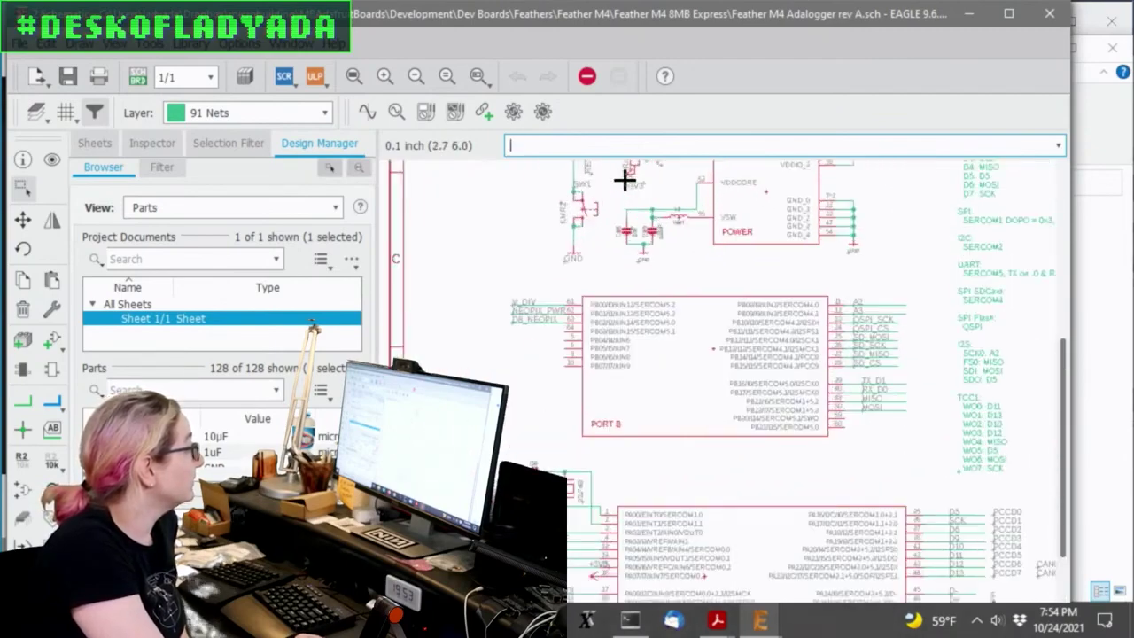
scroll(632, 183, "down", 2)
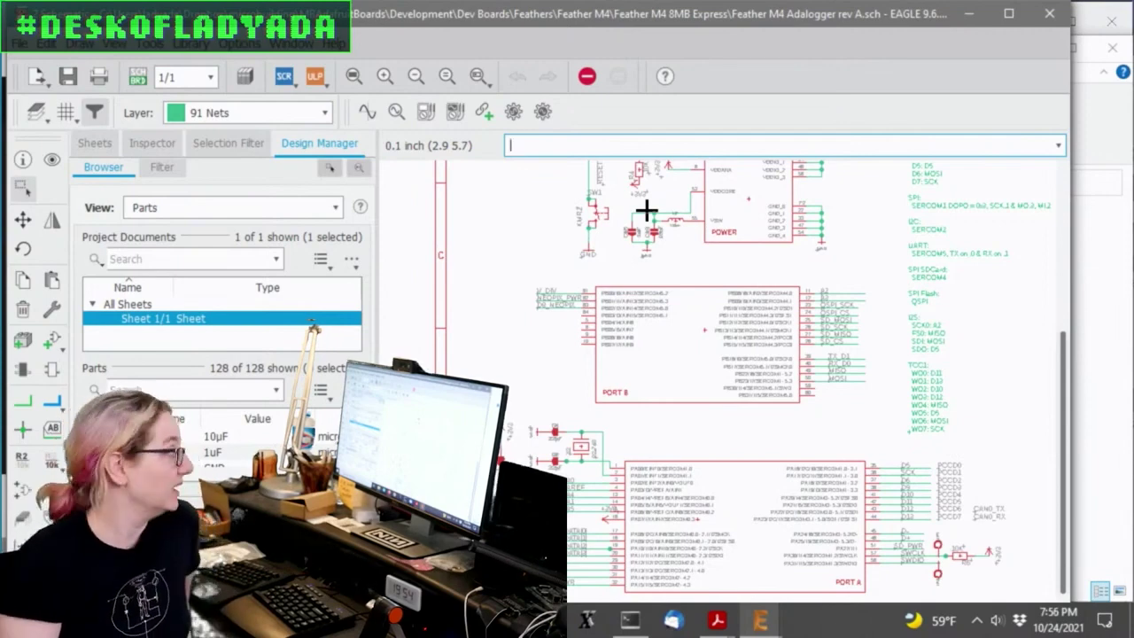
Zoom in on the 32.768 crystal X2 with its 22pF capacitors C4 and C2.
scroll(640, 466, "up", 5)
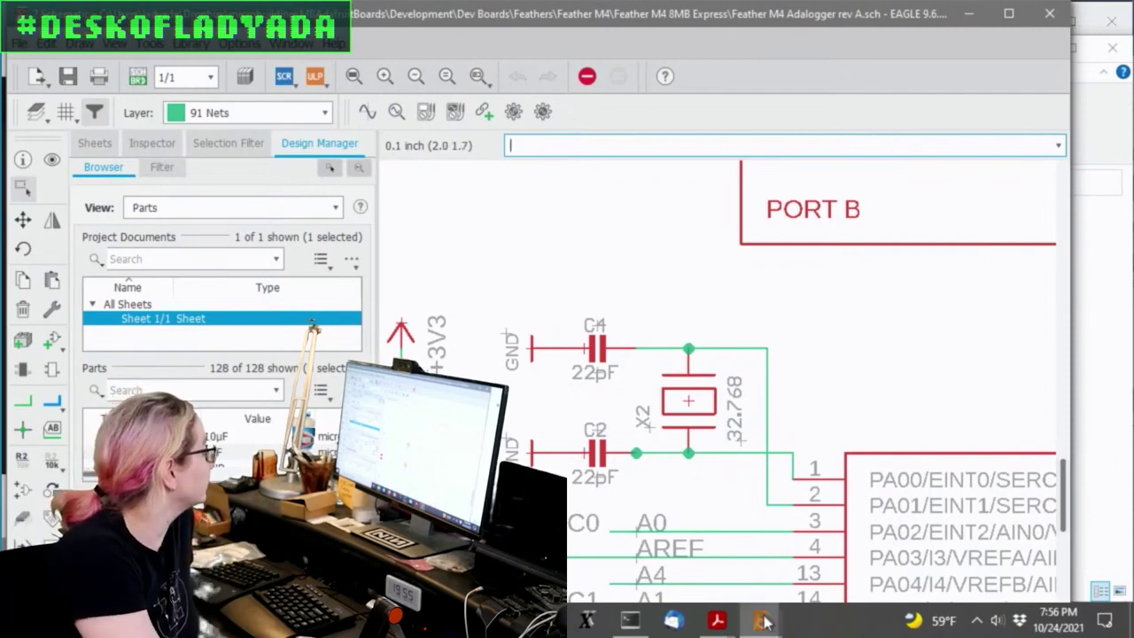
left_click(718, 622)
Bring up samd51.pdf maximized at the Figure 55-6 Oscillator Crystal Connection diagram.
left_click(589, 545)
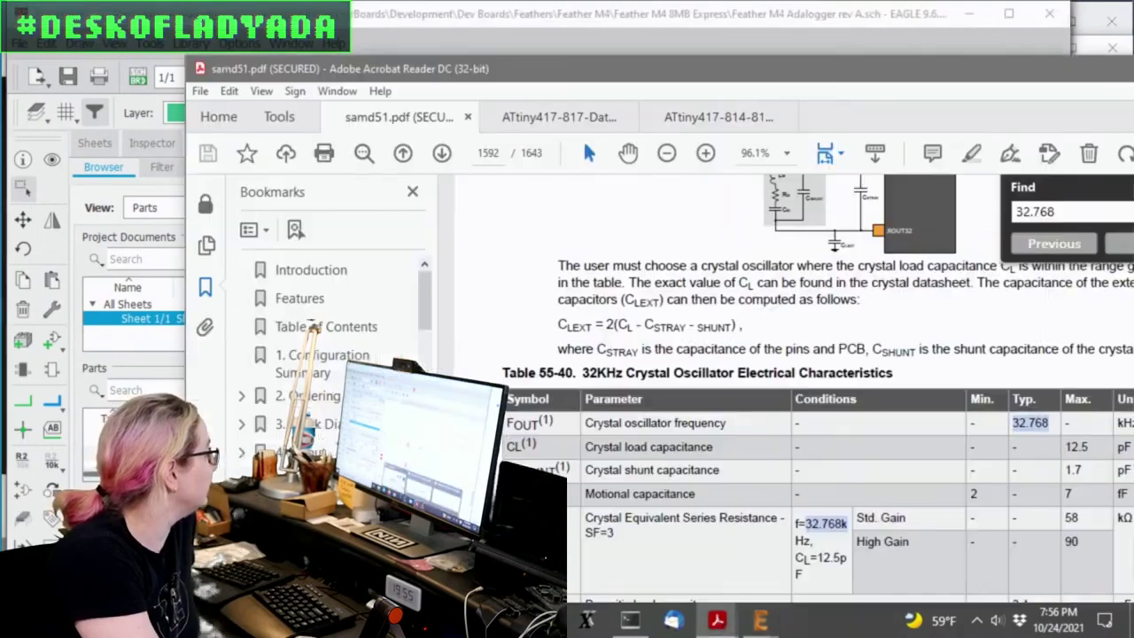
double_click(786, 78)
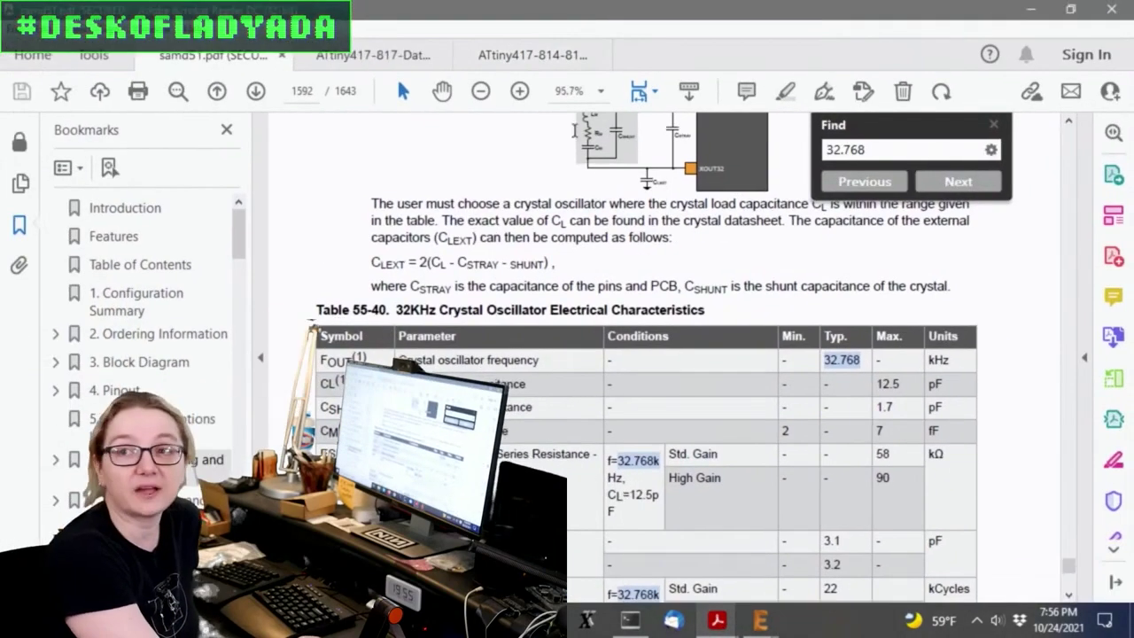
scroll(651, 186, "down", 2)
scroll(461, 239, "up", 4)
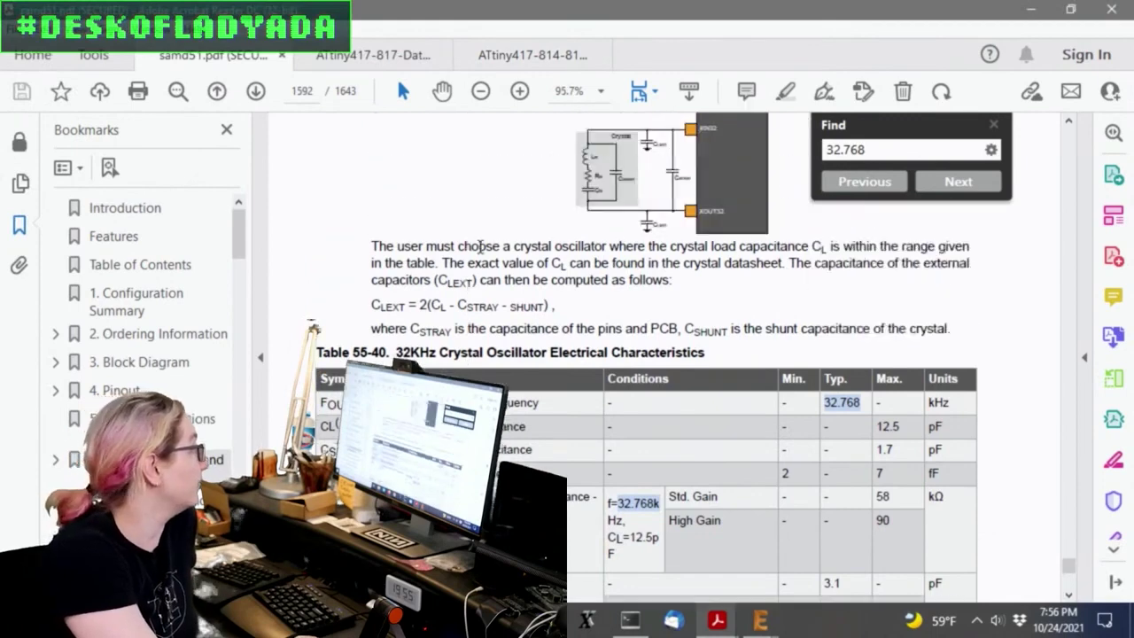
scroll(489, 245, "down", 1)
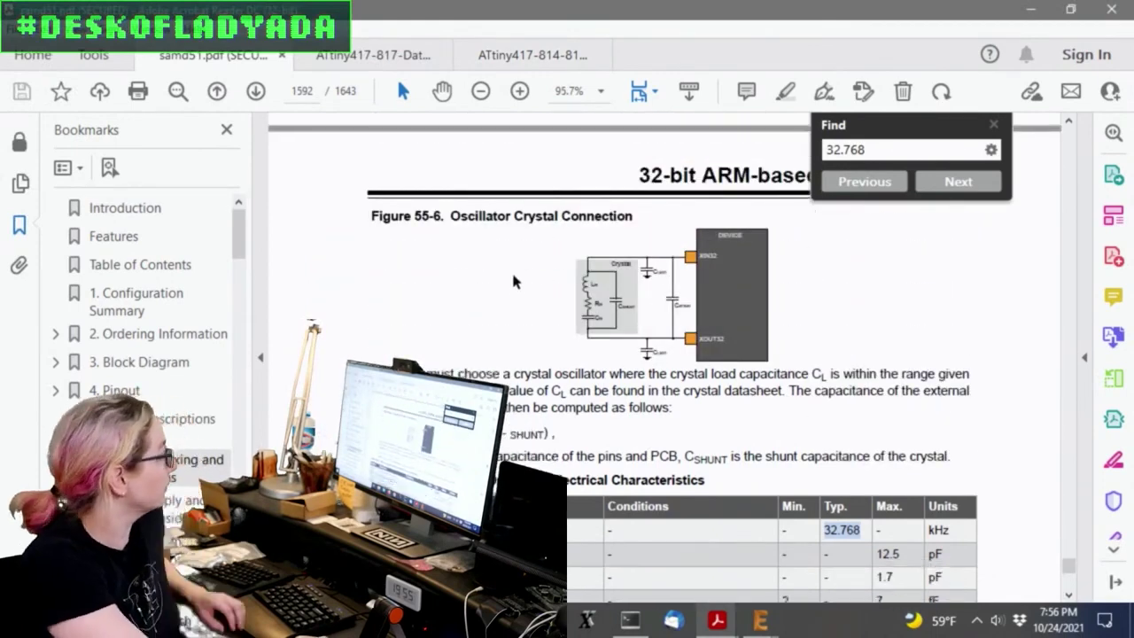
scroll(544, 319, "up", 4)
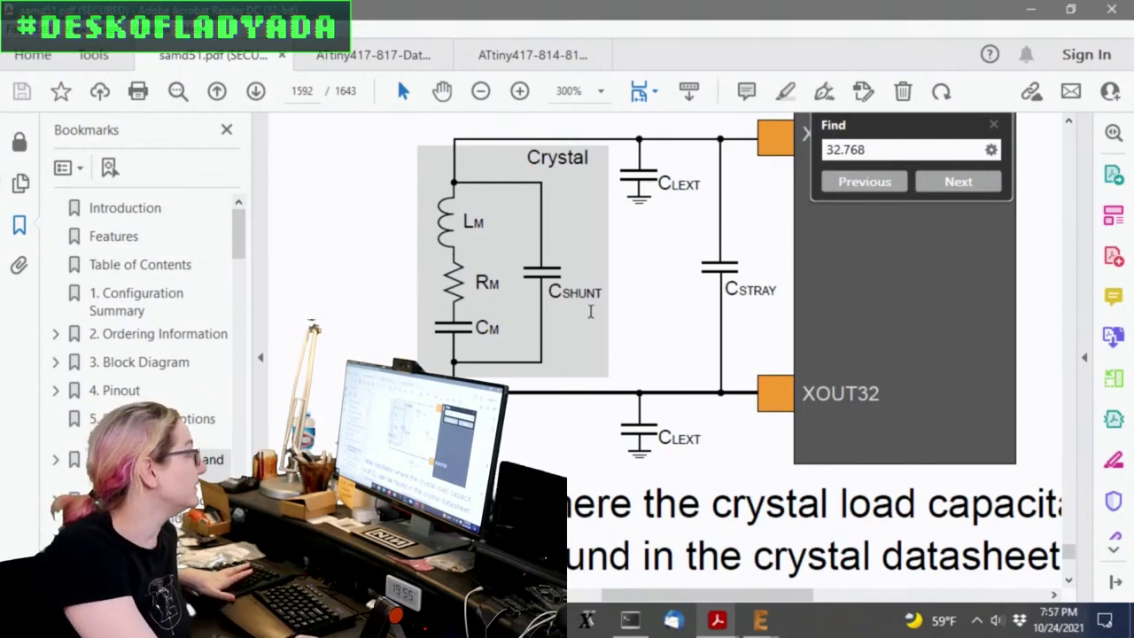
Scroll to the 32KHz crystal table and highlight its 12.5 pF maximum load capacitance.
scroll(624, 284, "down", 3)
scroll(721, 283, "down", 5)
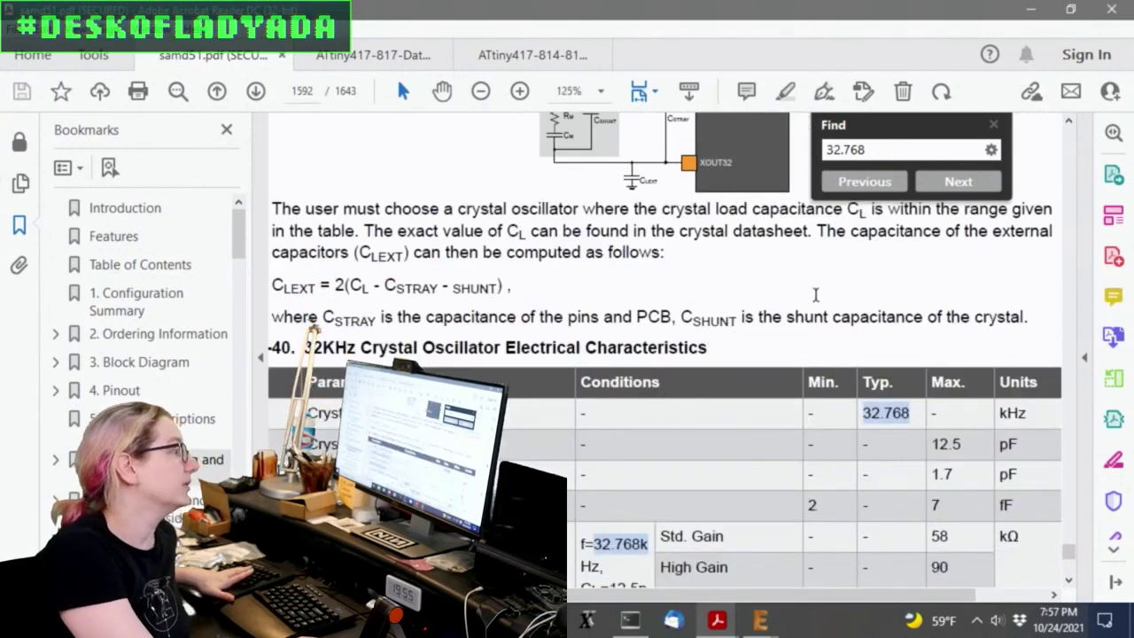
left_click(897, 419)
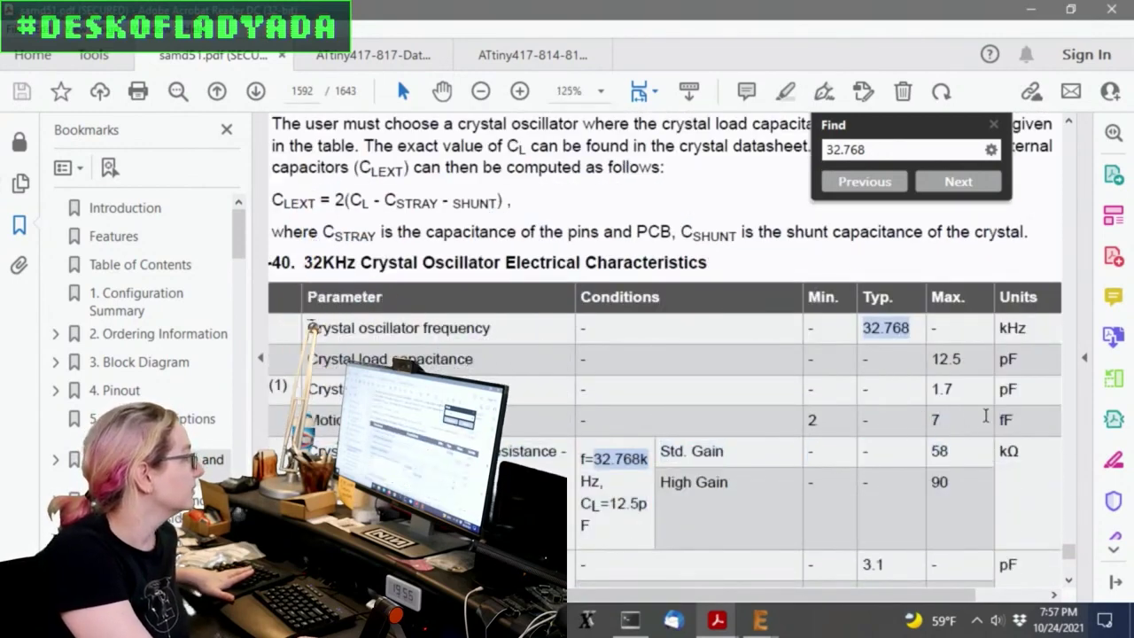
scroll(952, 396, "down", 2)
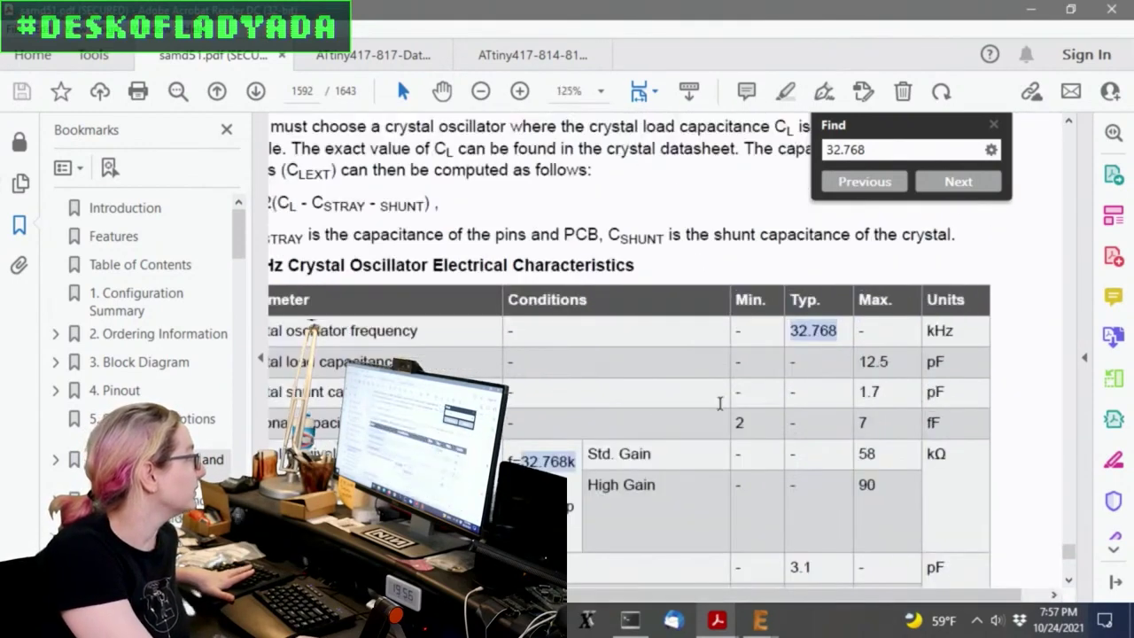
scroll(907, 382, "up", 2)
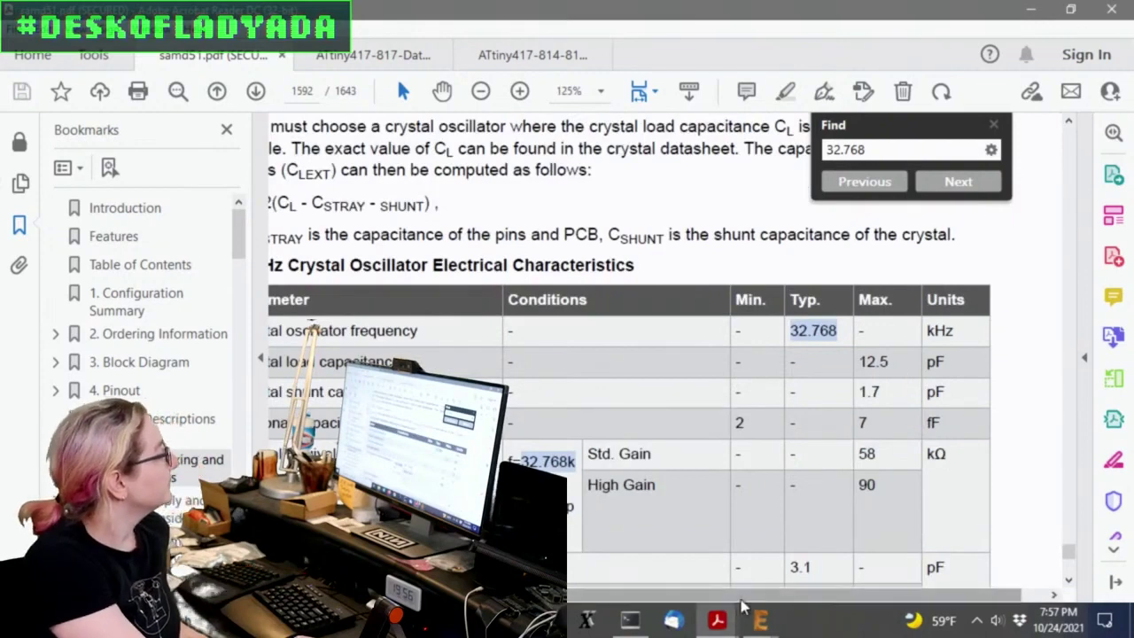
left_click_drag(761, 593, 682, 591)
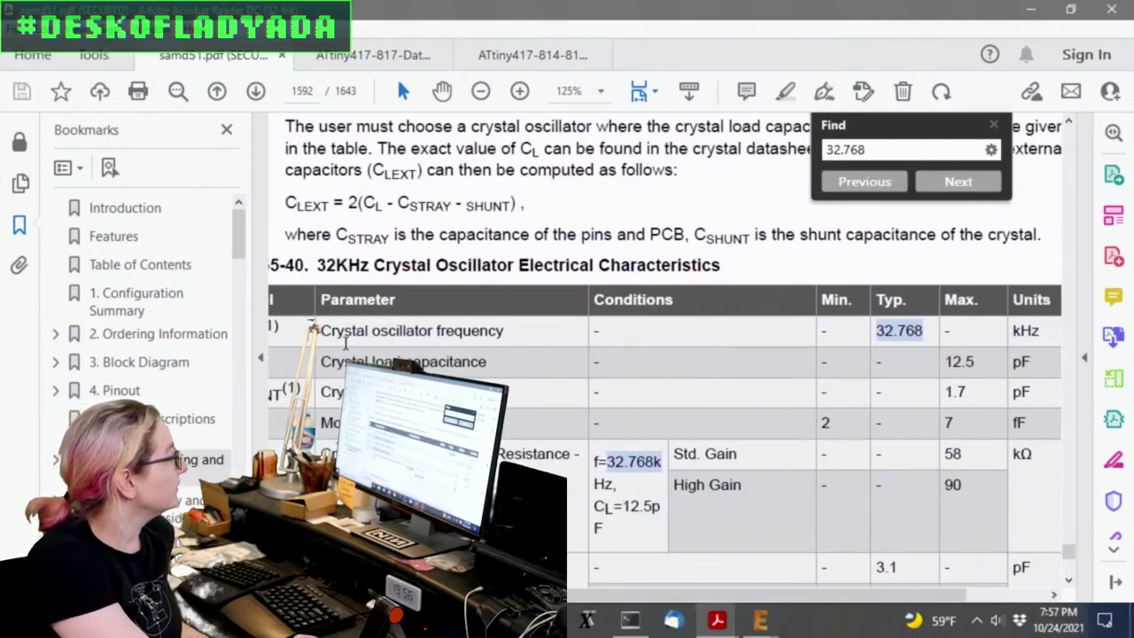
left_click_drag(324, 330, 1053, 327)
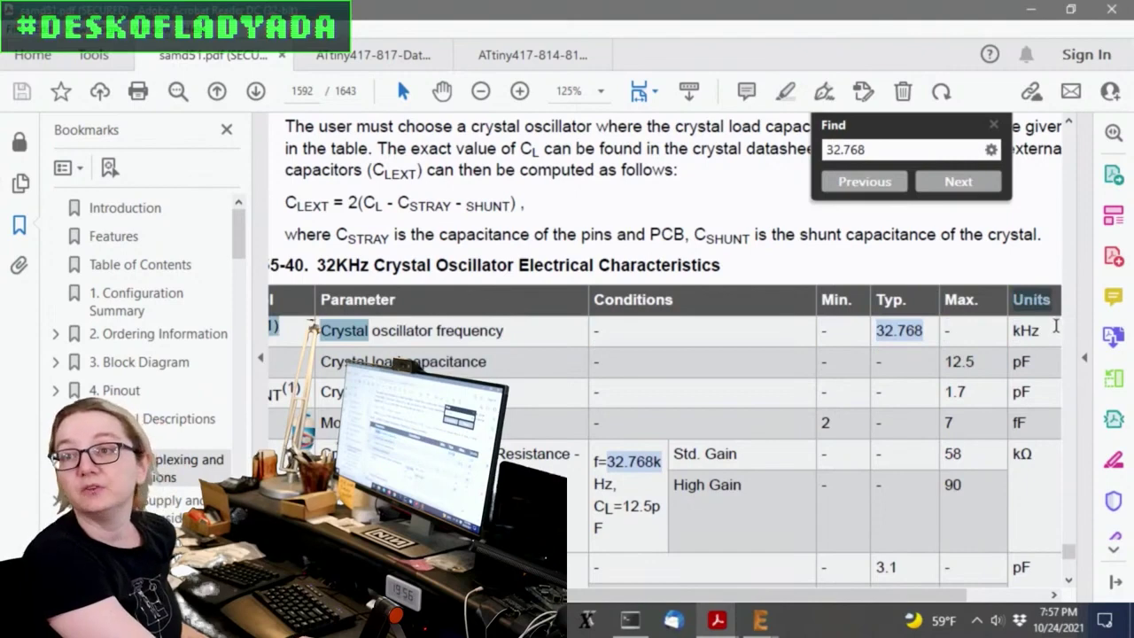
scroll(980, 324, "down", 1)
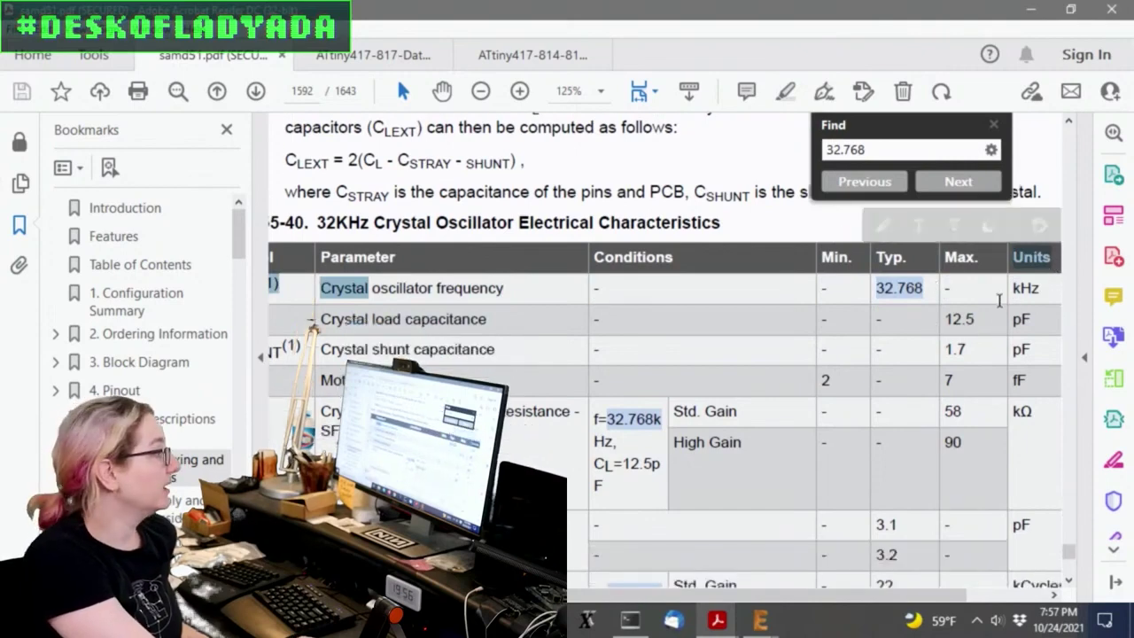
left_click_drag(940, 319, 1054, 328)
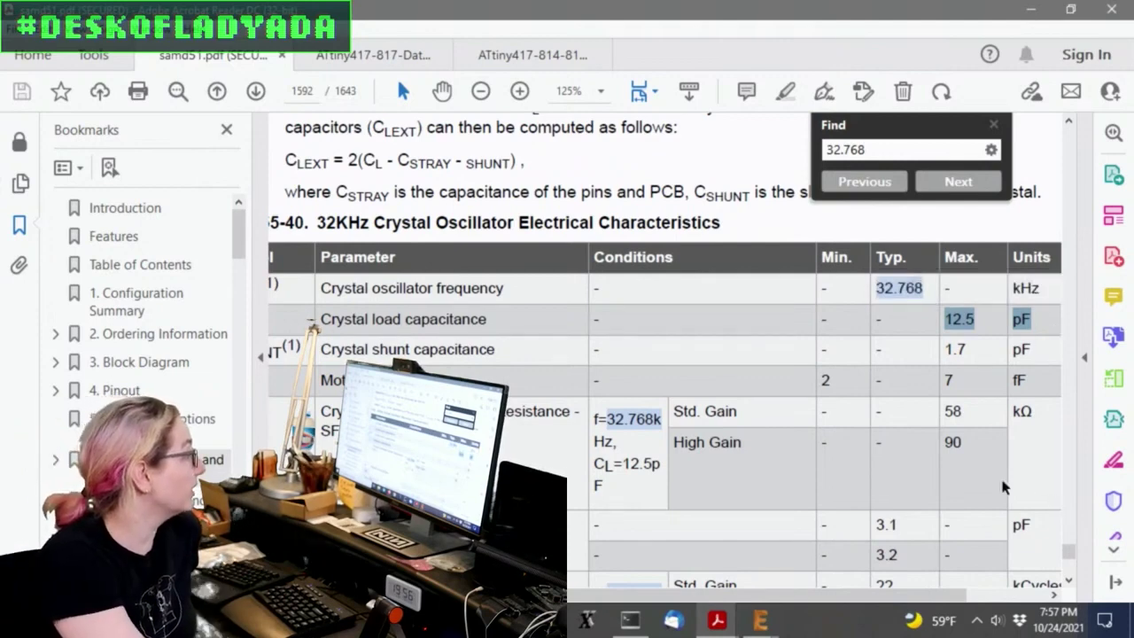
Highlight the CLEXT = 2(CL - CSTRAY - CSHUNT) formula above the table.
scroll(1003, 486, "down", 2)
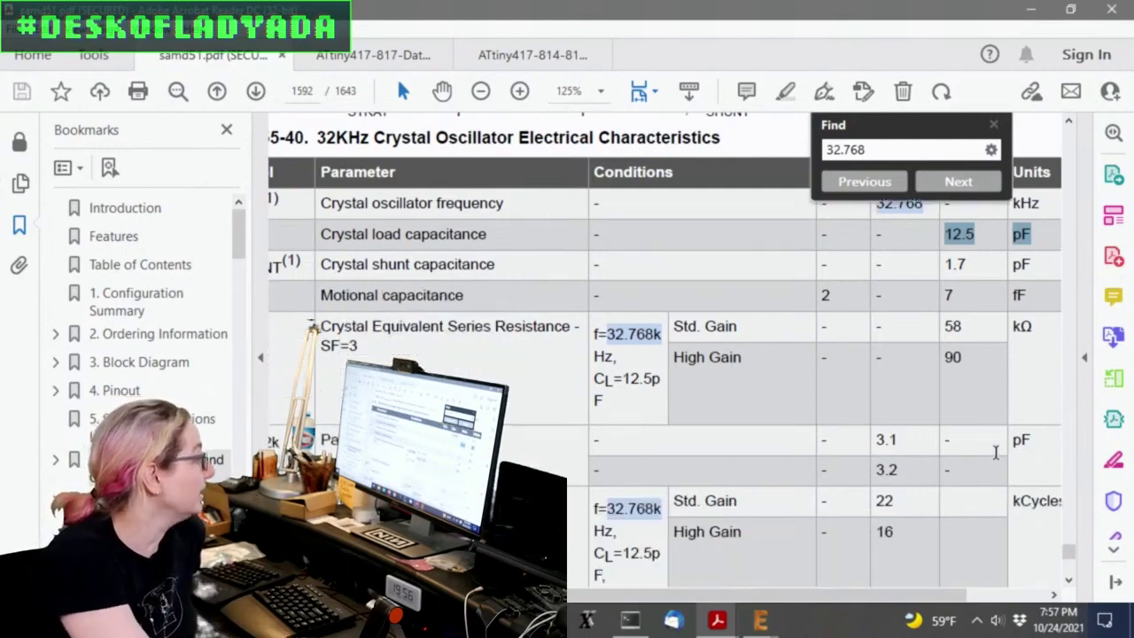
scroll(995, 452, "down", 2)
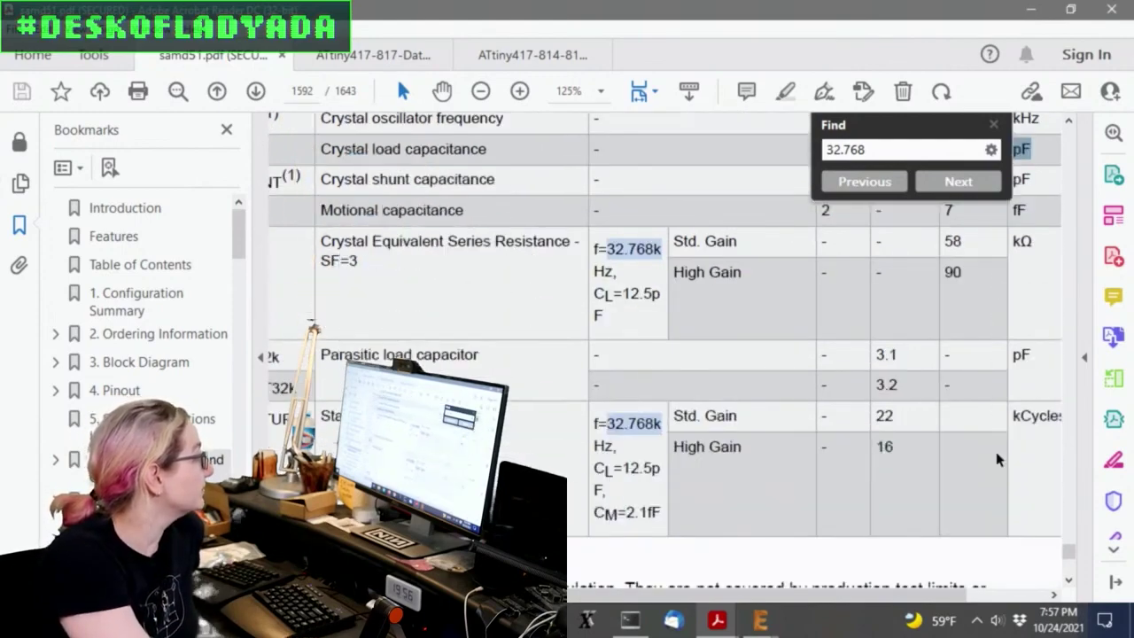
scroll(997, 459, "up", 10)
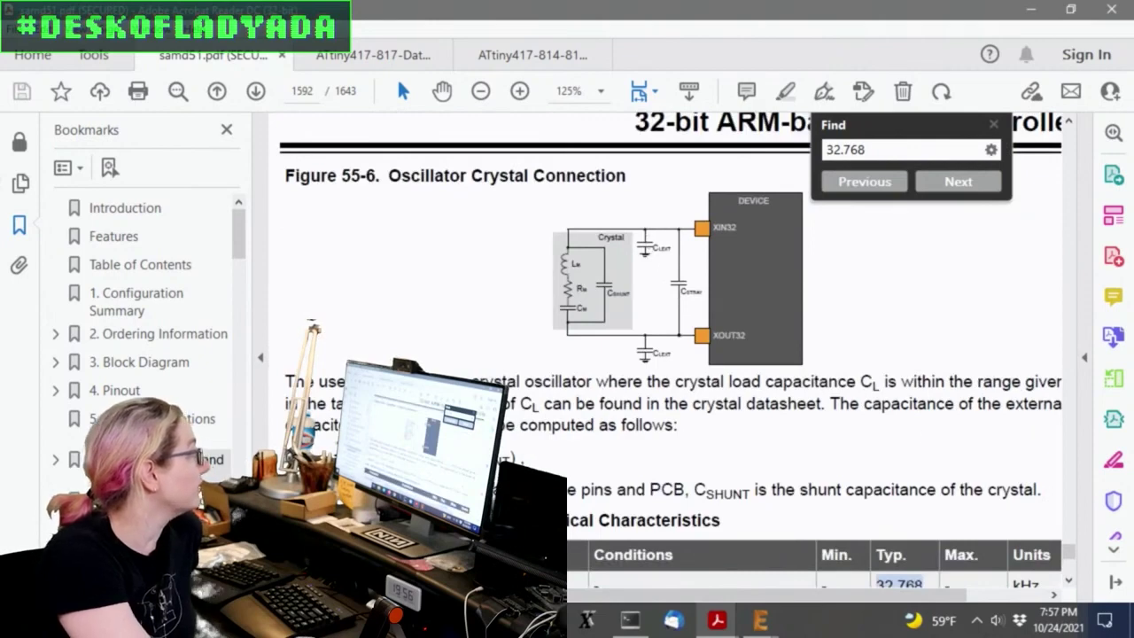
left_click_drag(505, 445, 678, 425)
left_click(507, 446)
scroll(508, 450, "down", 3)
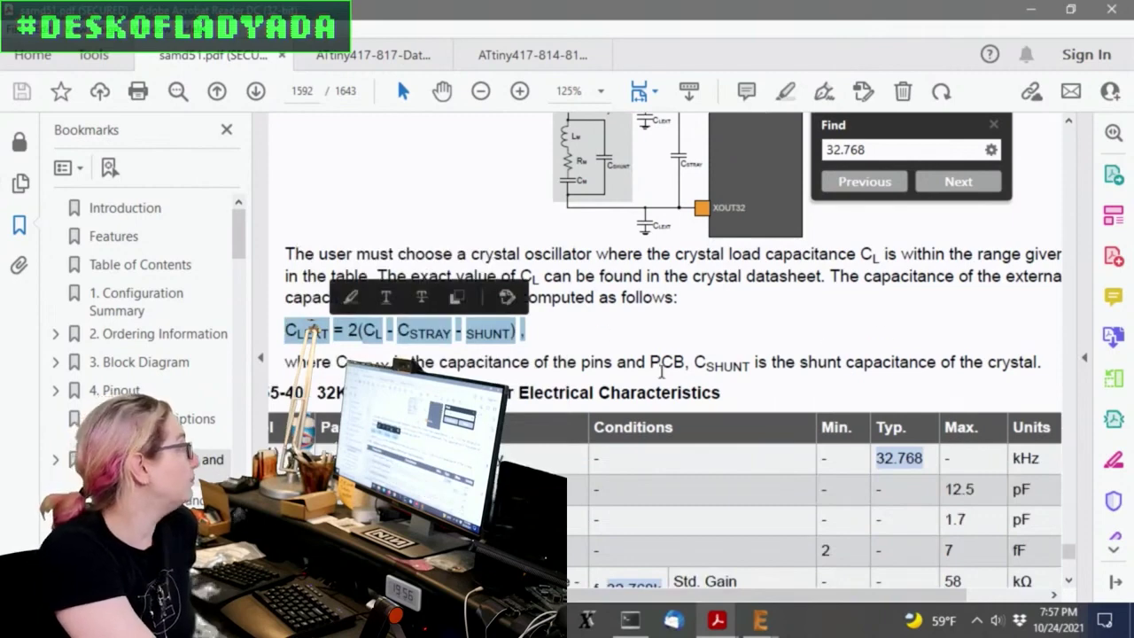
left_click(648, 363)
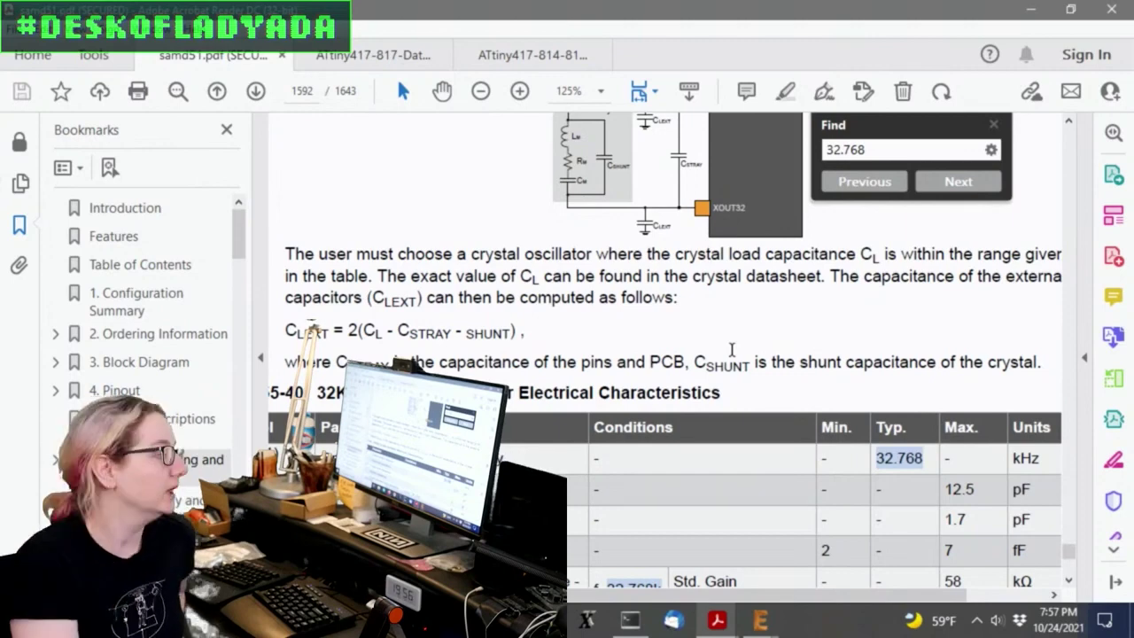
mouse_move(760, 620)
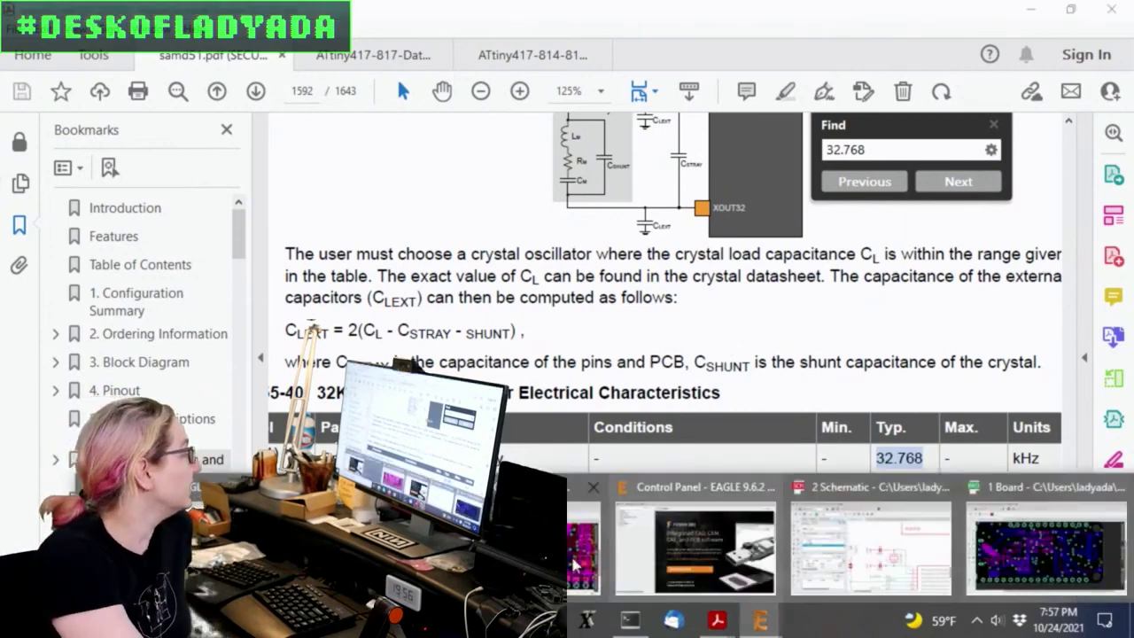
Bring the EAGLE schematic back and zoom in on crystal X2 with C4 and C2.
left_click(873, 551)
scroll(729, 333, "up", 2)
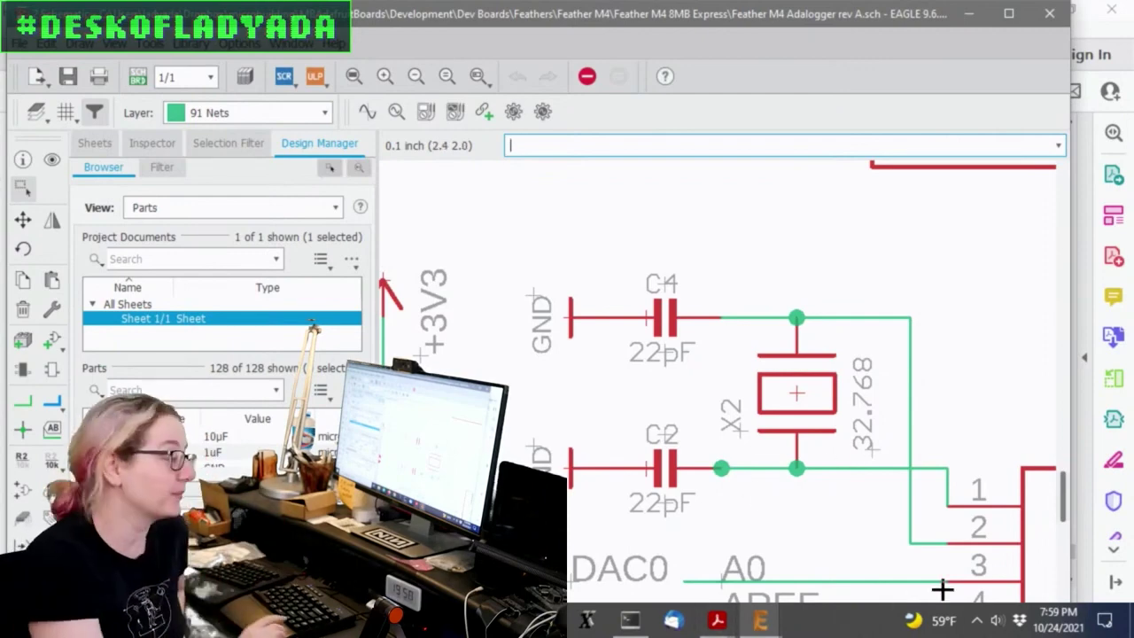
Switch to the browser, glance at the browser tabs, then view and close the cat photo page.
key("alt+Tab")
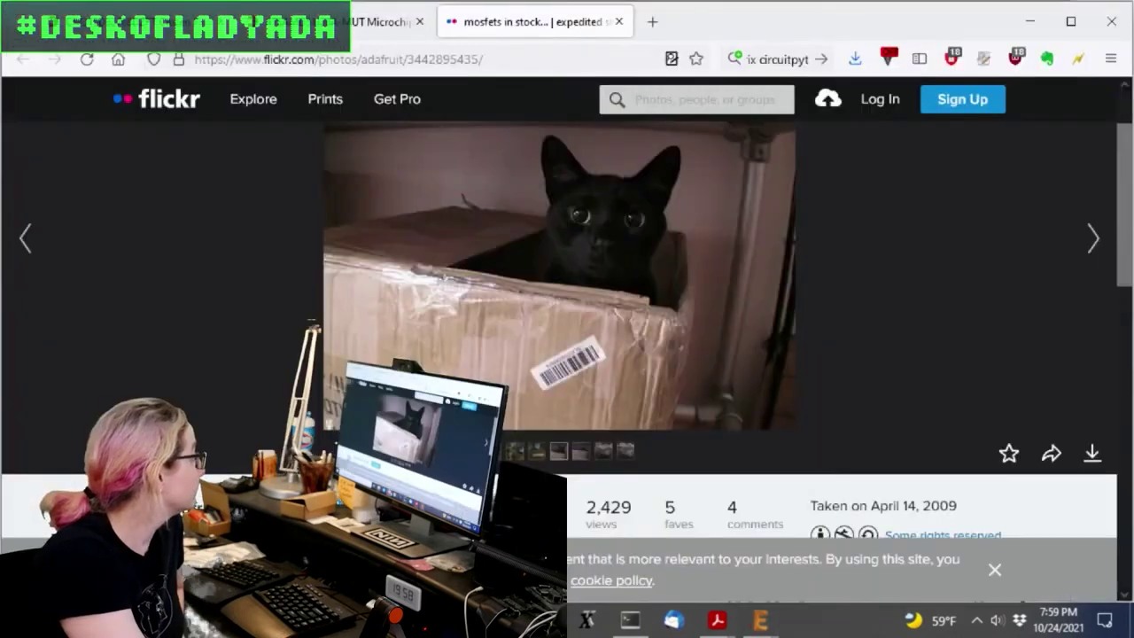
left_click(364, 31)
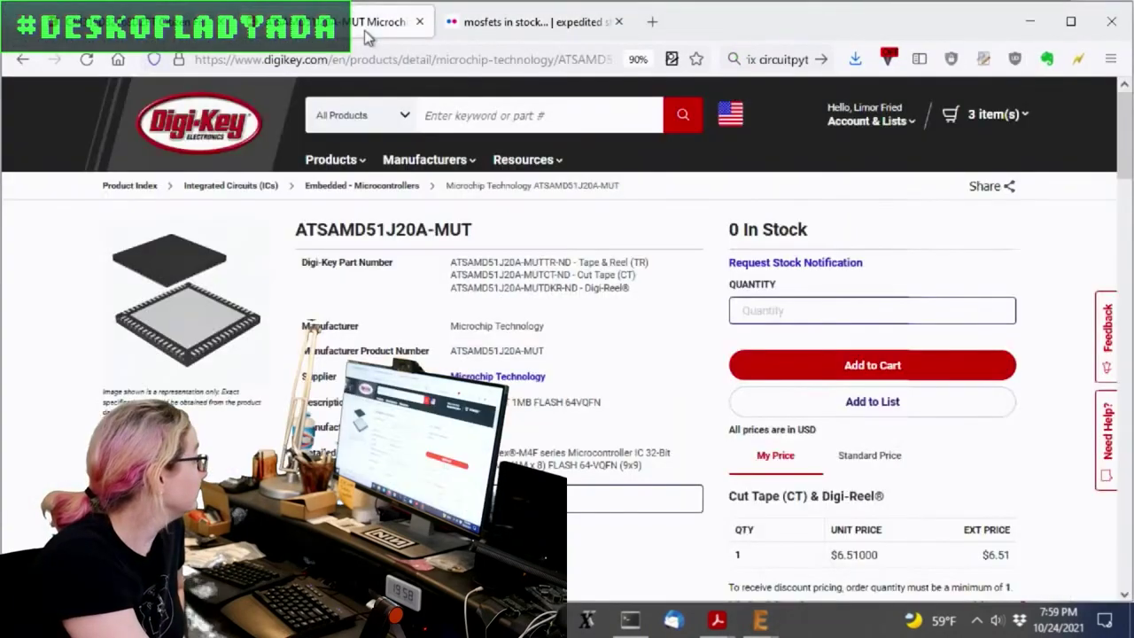
left_click(456, 25)
left_click(608, 201)
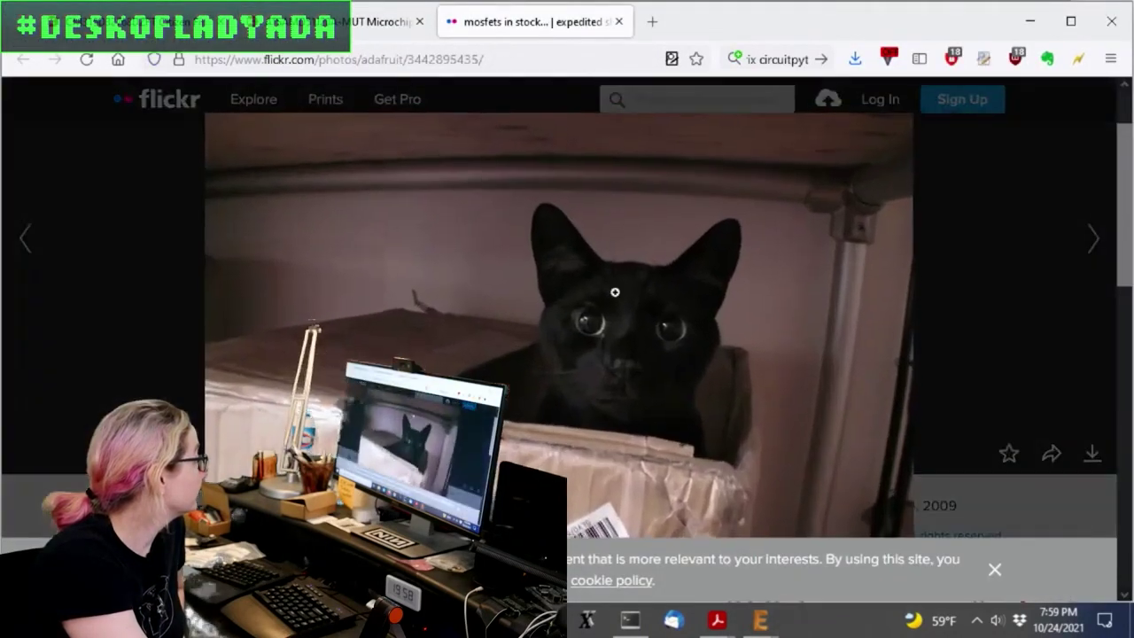
left_click(618, 21)
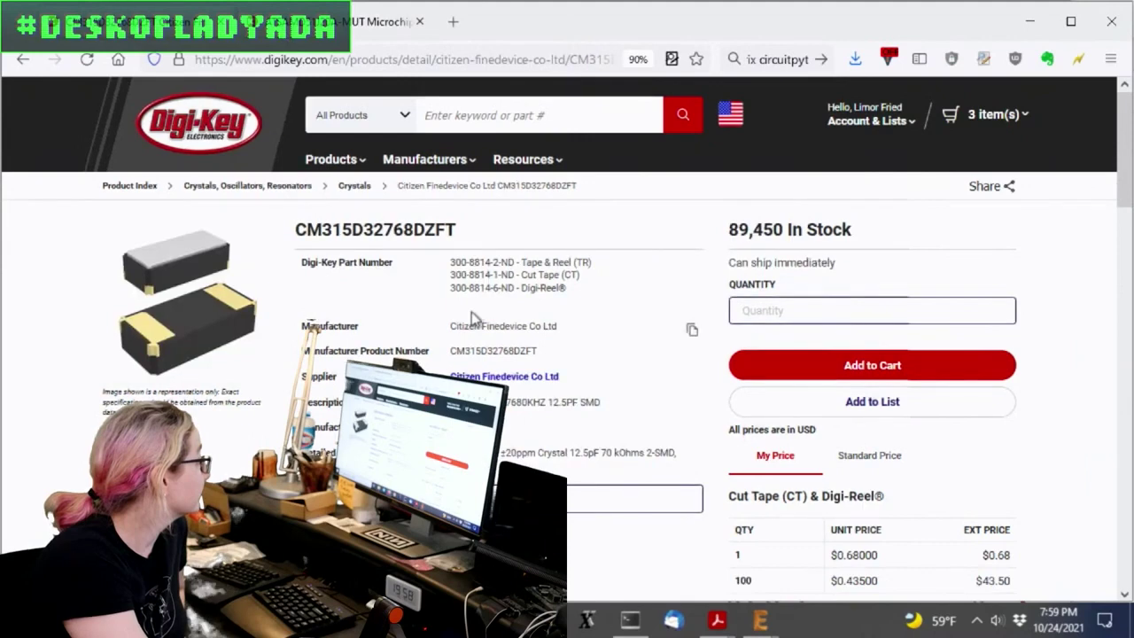
Review the CM315D32768DZFT crystal page, then bring the EAGLE board layout forward.
scroll(819, 302, "down", 2)
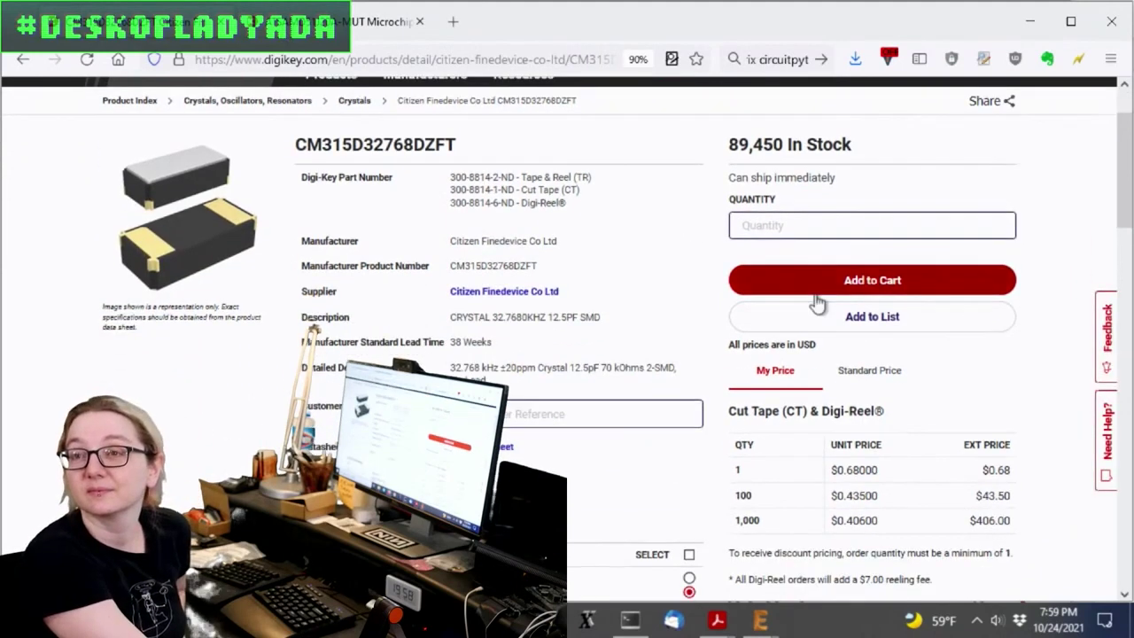
scroll(818, 304, "up", 2)
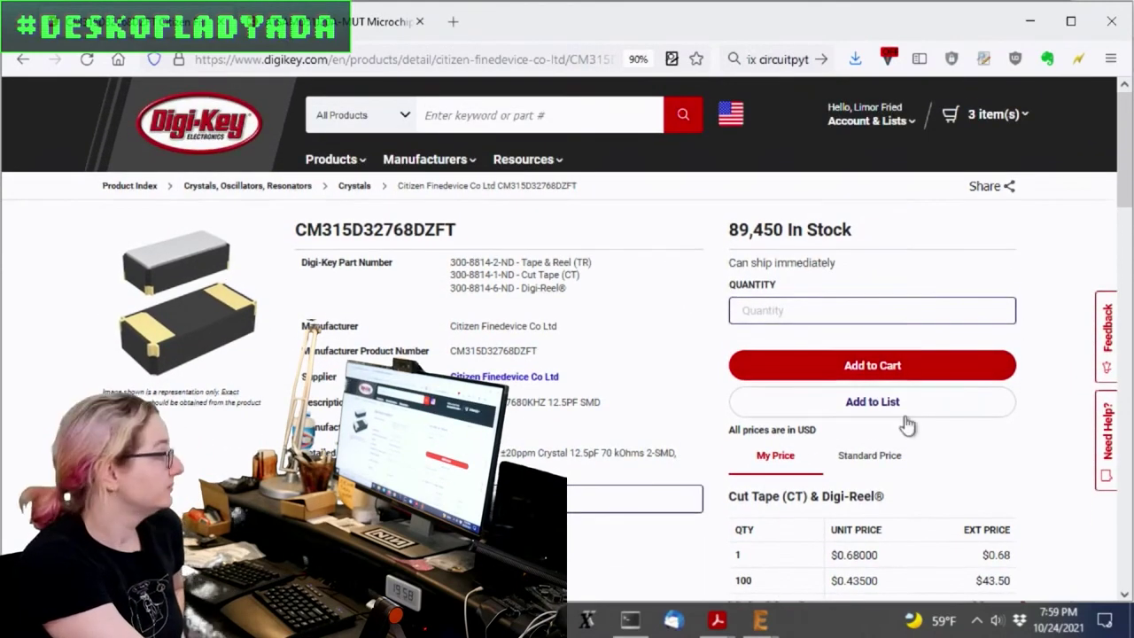
mouse_move(748, 626)
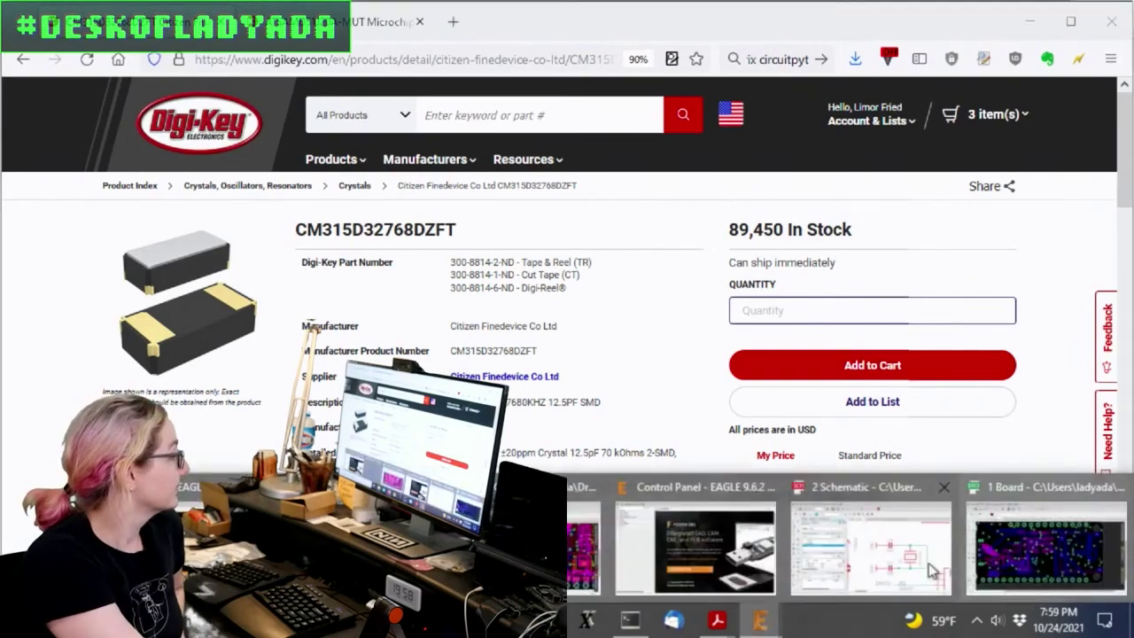
left_click(1045, 549)
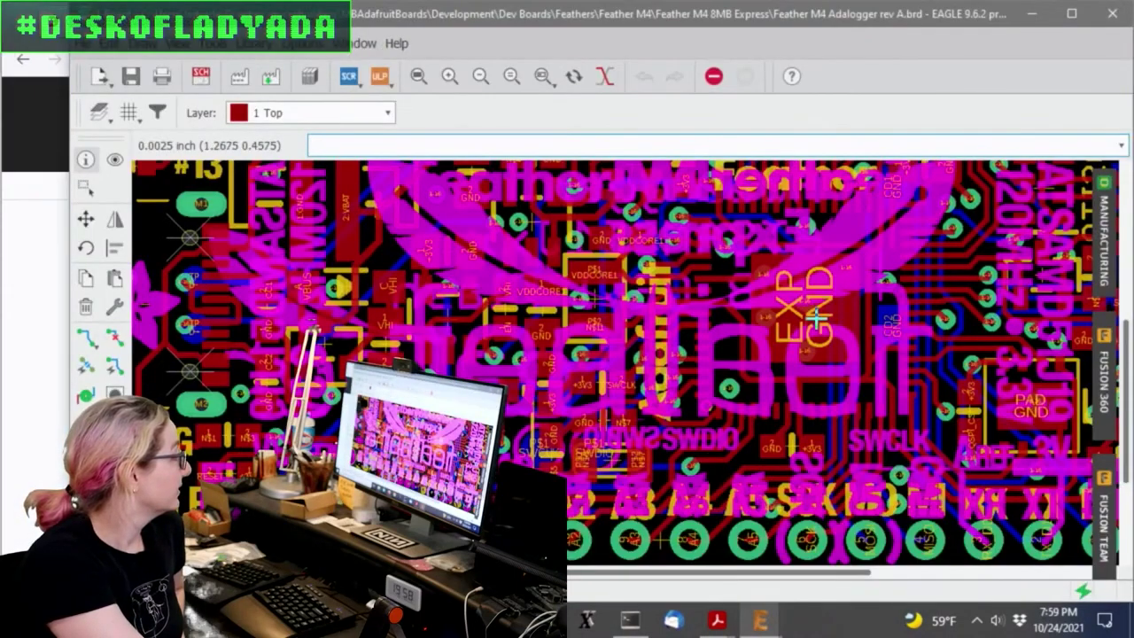
Fit the whole Feather M4 Adalogger board in view, then return to the Digi-Key crystal page.
key("alt+f")
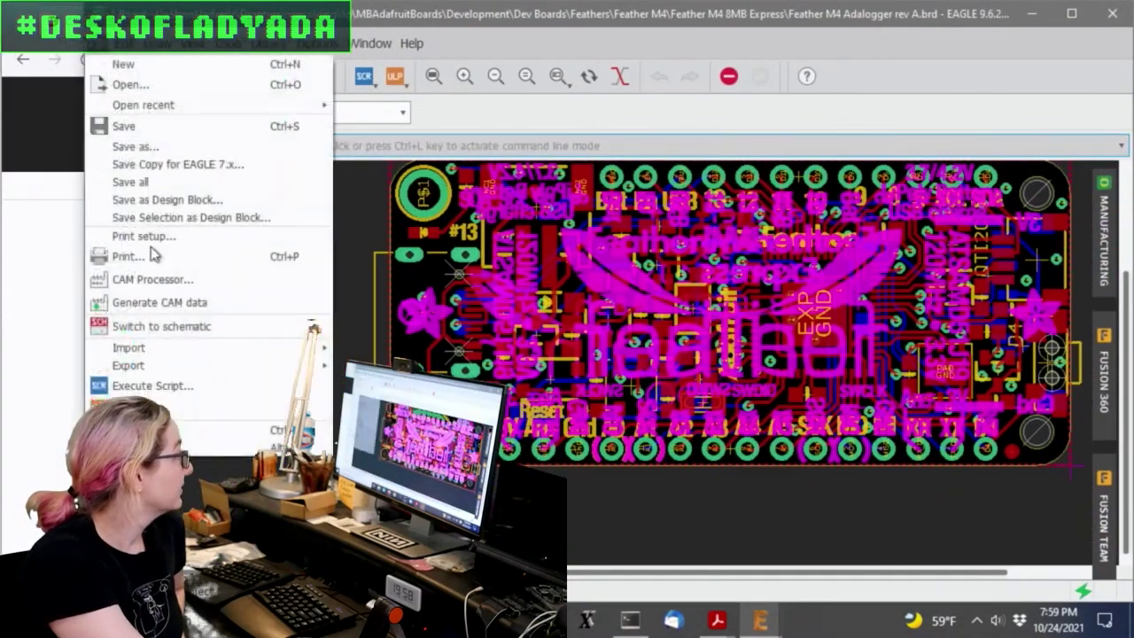
left_click(208, 454)
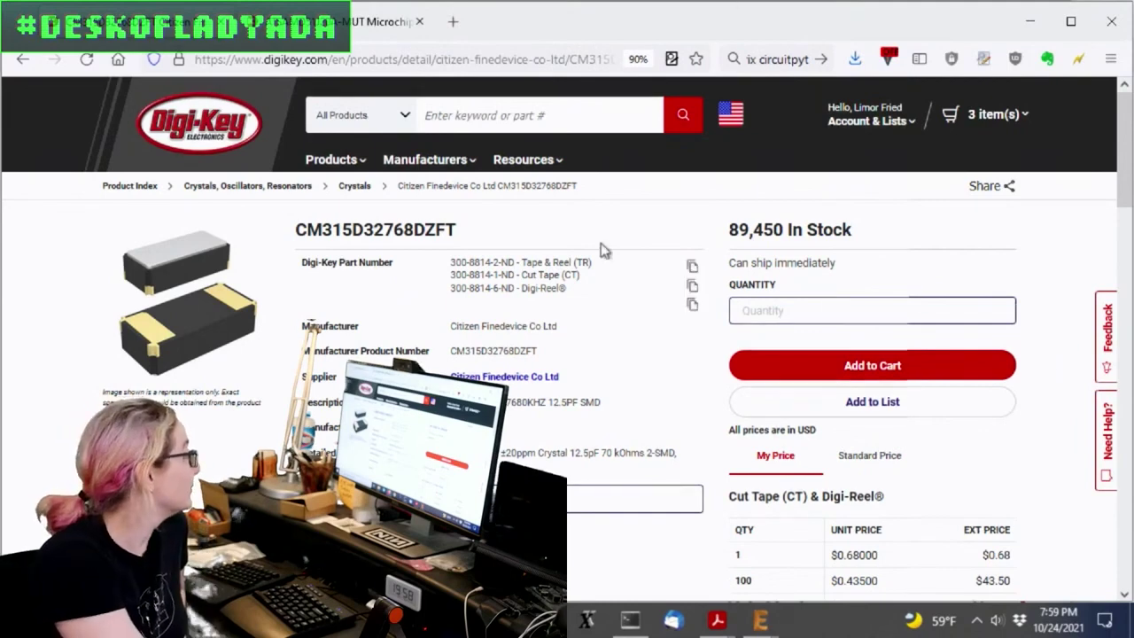
Enter quantity 9000 for ATSAMD51J20A-MUT and mark its 12/18/2021 and 8/22/2022 ship estimates.
mouse_move(405, 171)
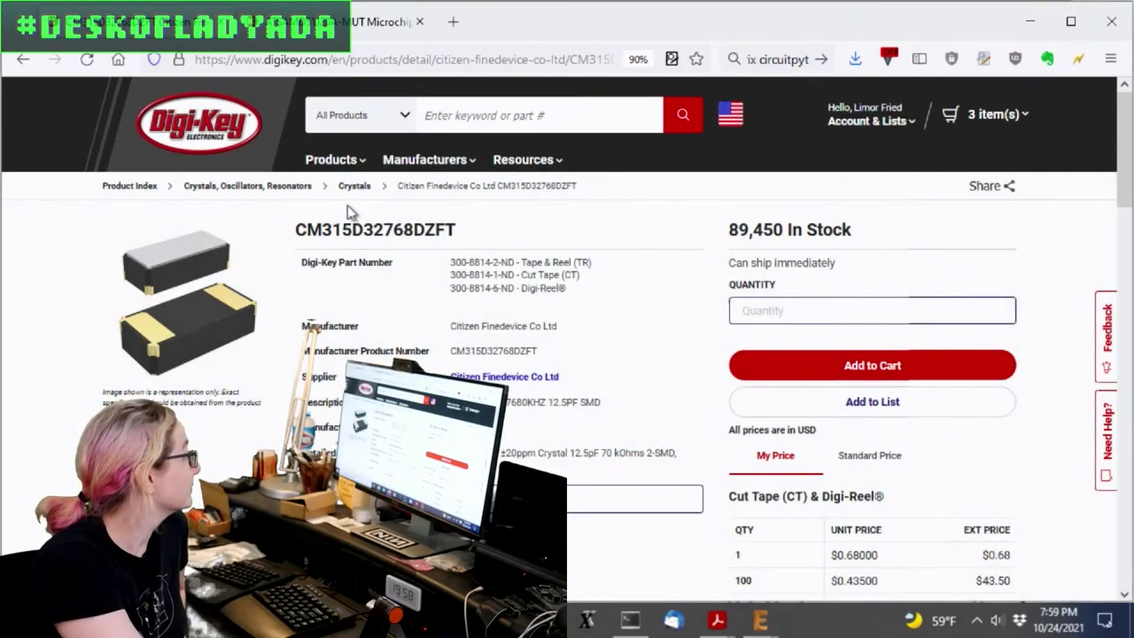
left_click(474, 117)
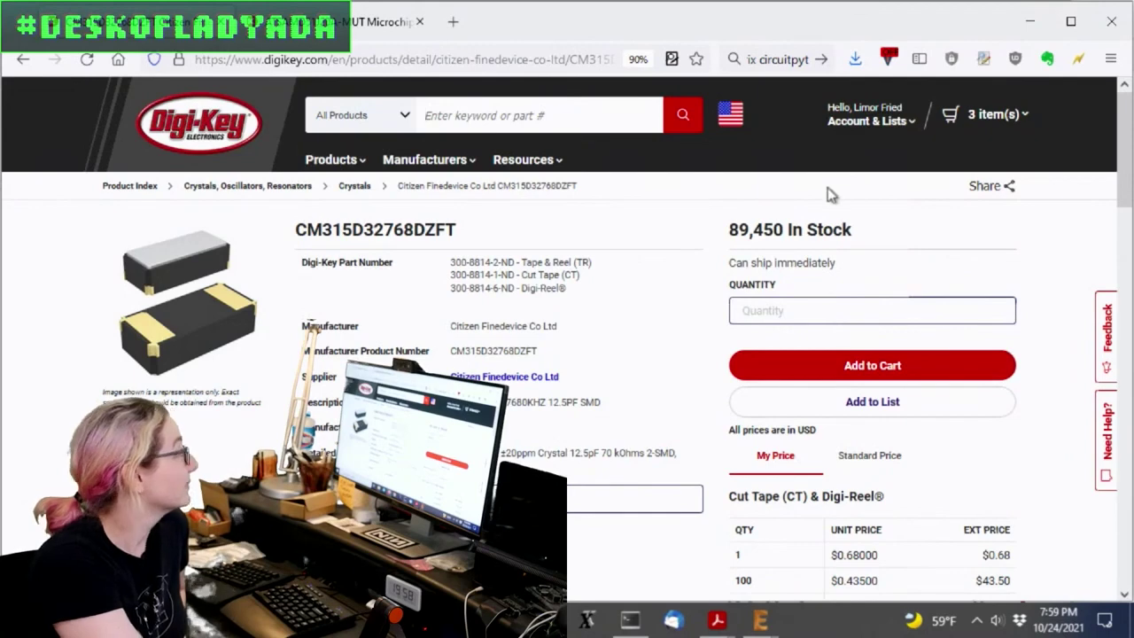
left_click(380, 22)
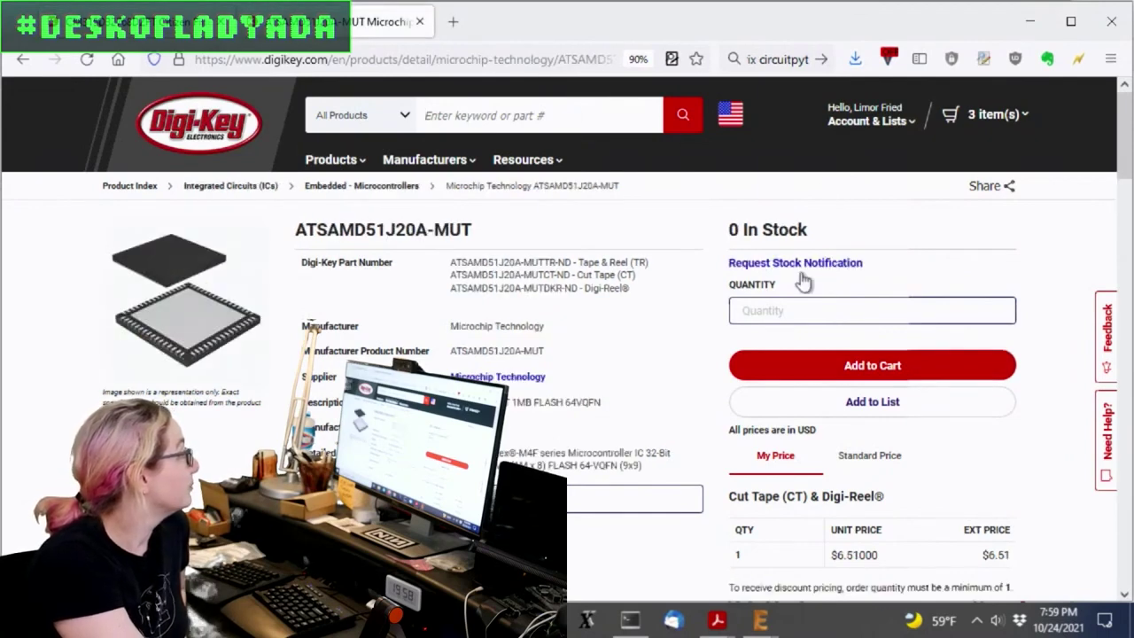
scroll(278, 245, "down", 1)
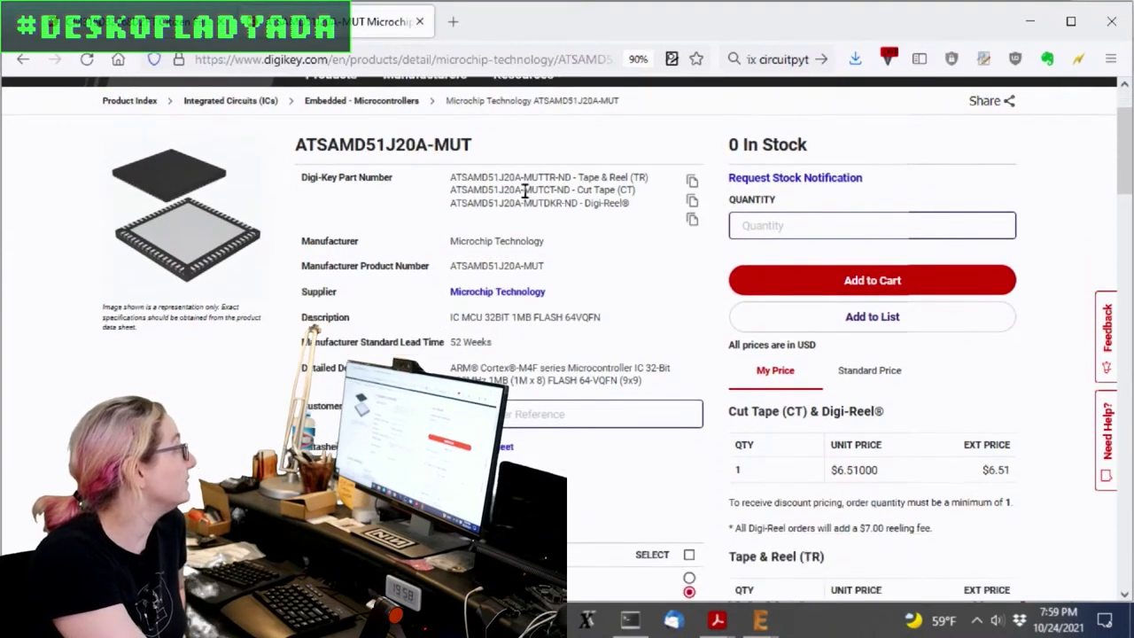
left_click(793, 224)
type("9000")
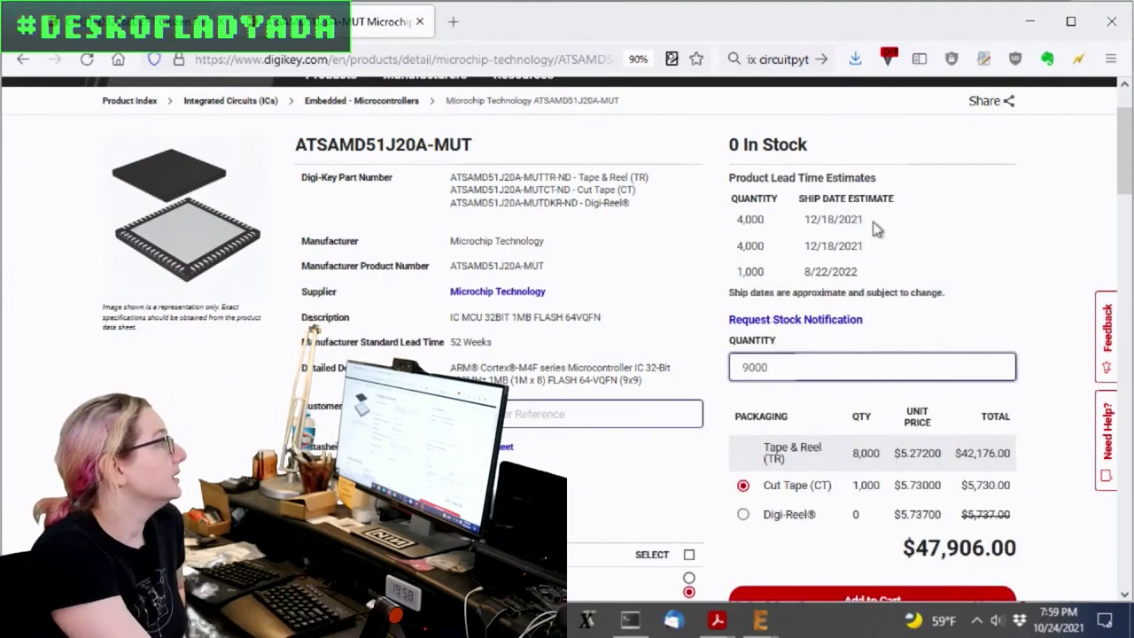
left_click_drag(851, 242, 734, 225)
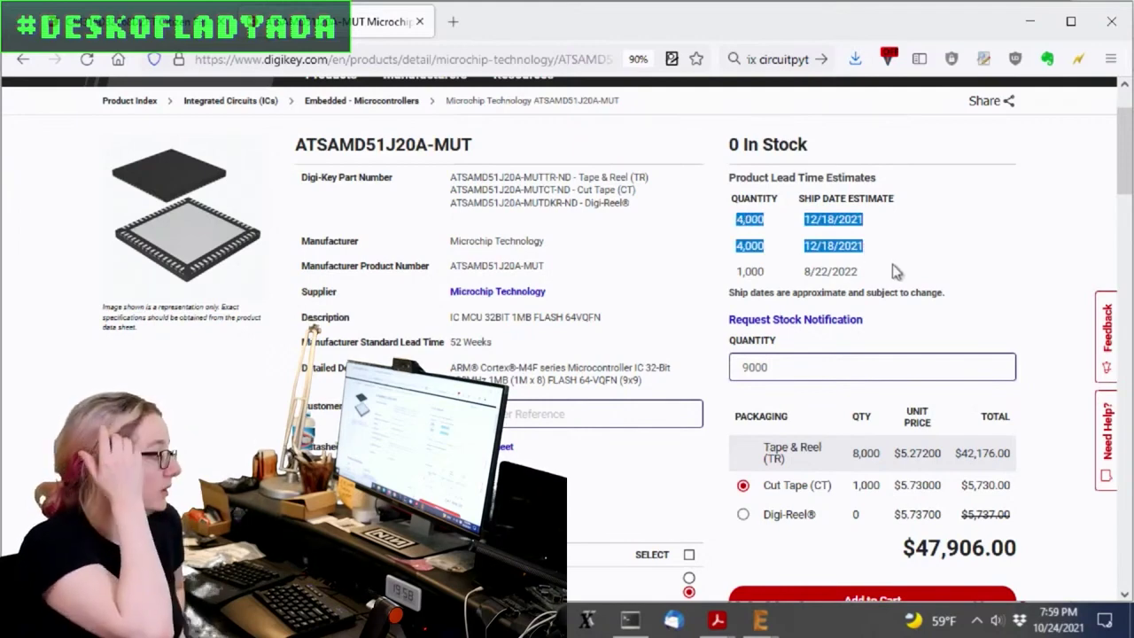
left_click_drag(892, 264, 735, 274)
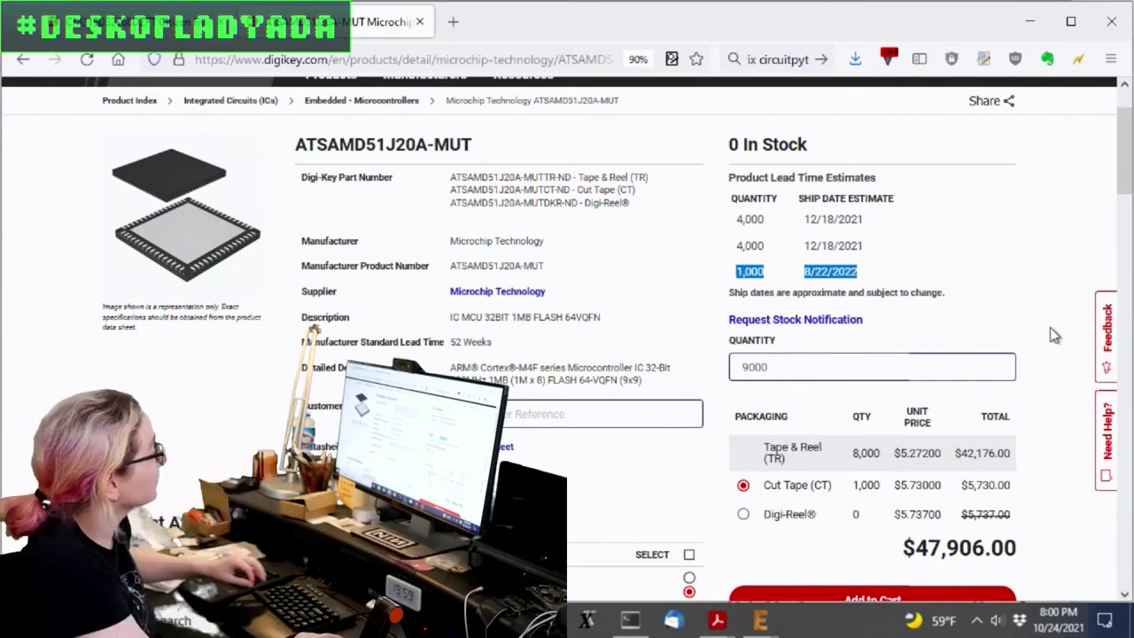
Search Digi-Key for '32 khz' and scan the results.
scroll(1049, 327, "up", 2)
left_click(454, 117)
type("32")
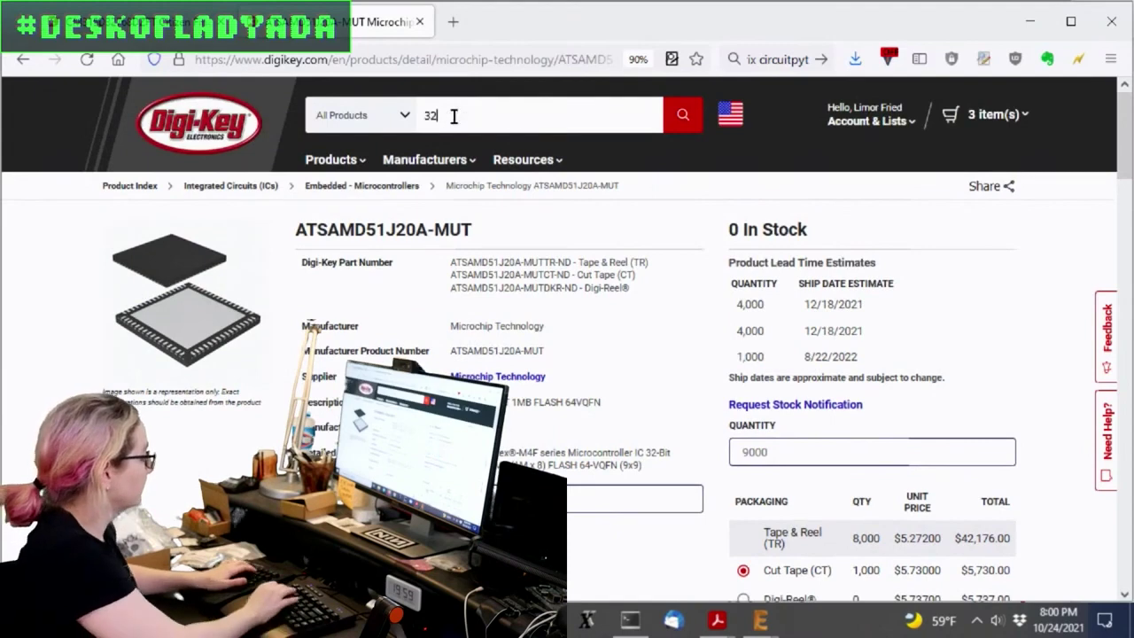
type(" khz")
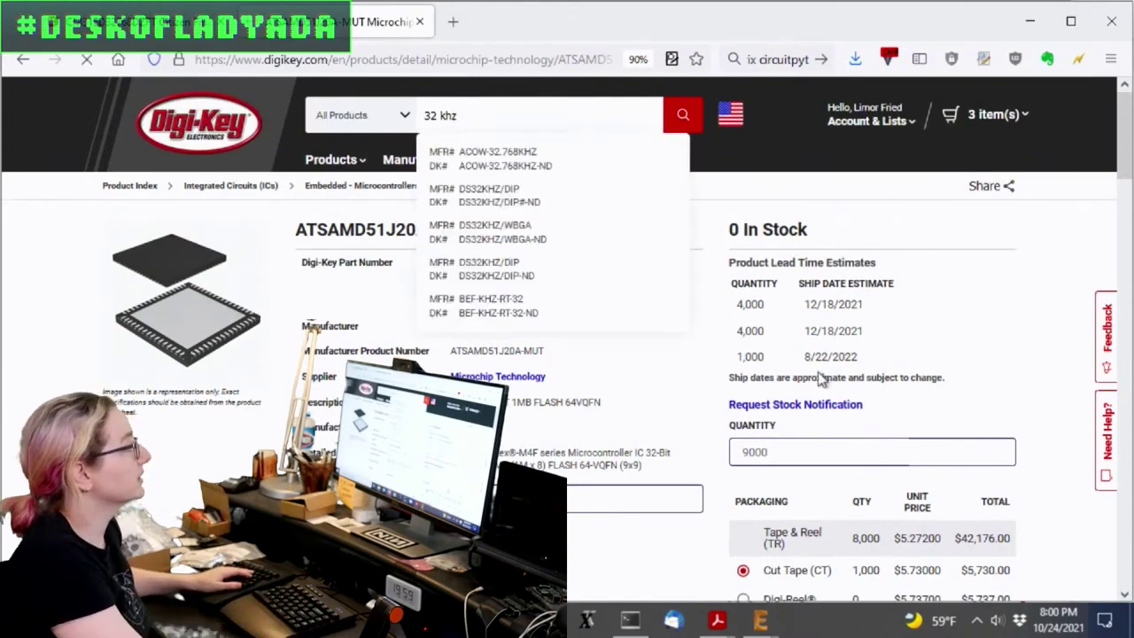
key("Return")
scroll(690, 195, "down", 3)
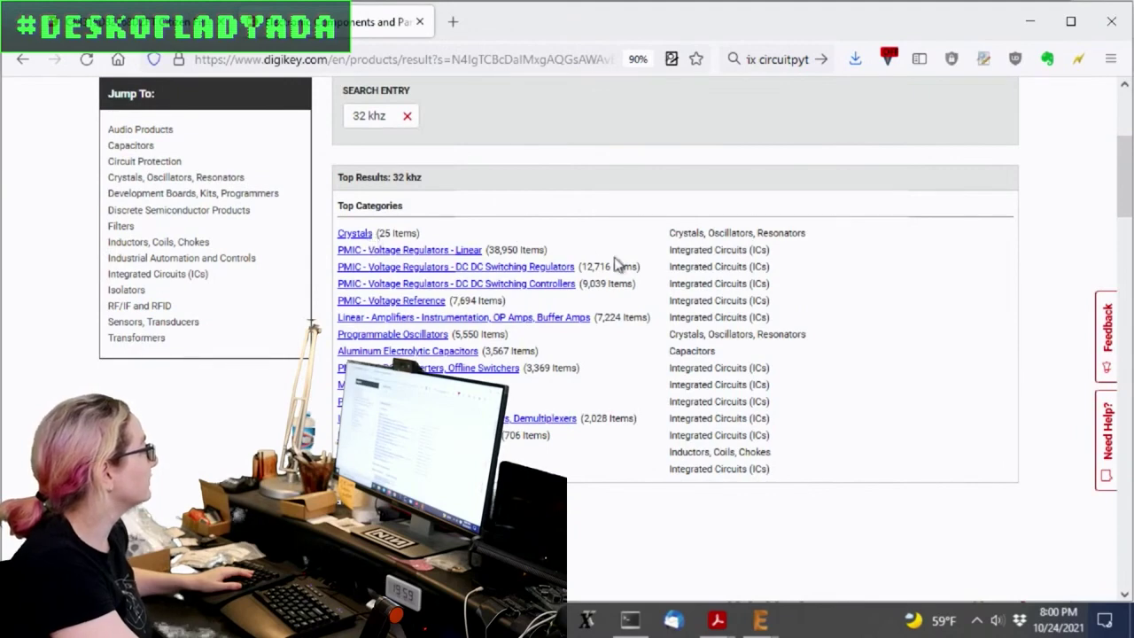
scroll(615, 261, "up", 3)
Refine the search to '32.768 khz' and scroll through the matching crystals.
left_click(493, 124)
type("32")
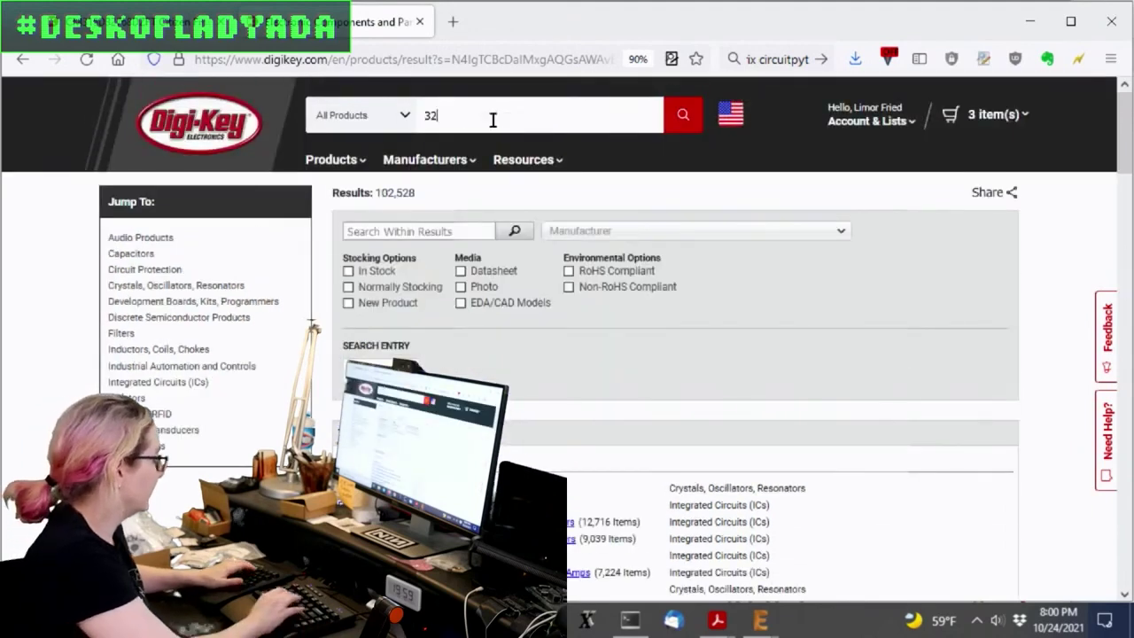
type(".768 khz")
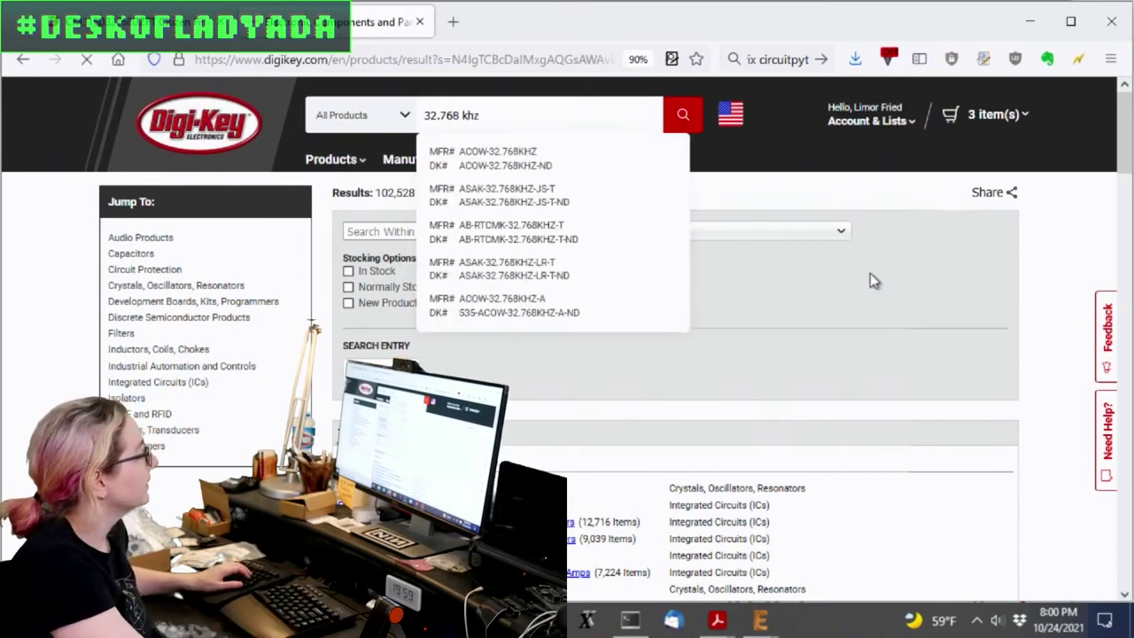
key("Return")
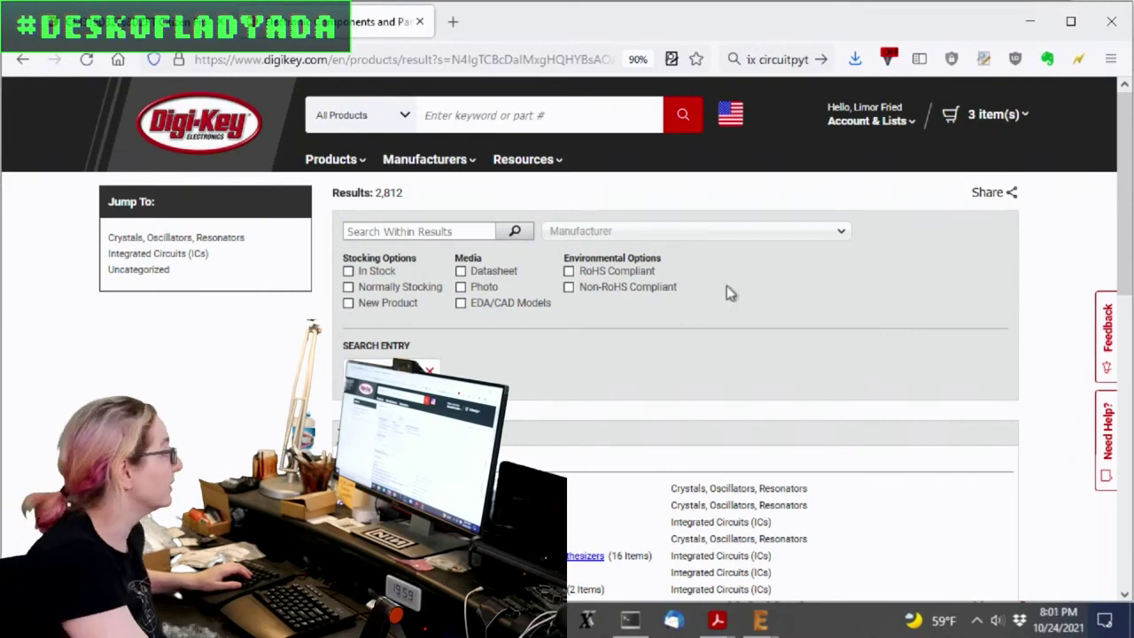
scroll(726, 292, "down", 2)
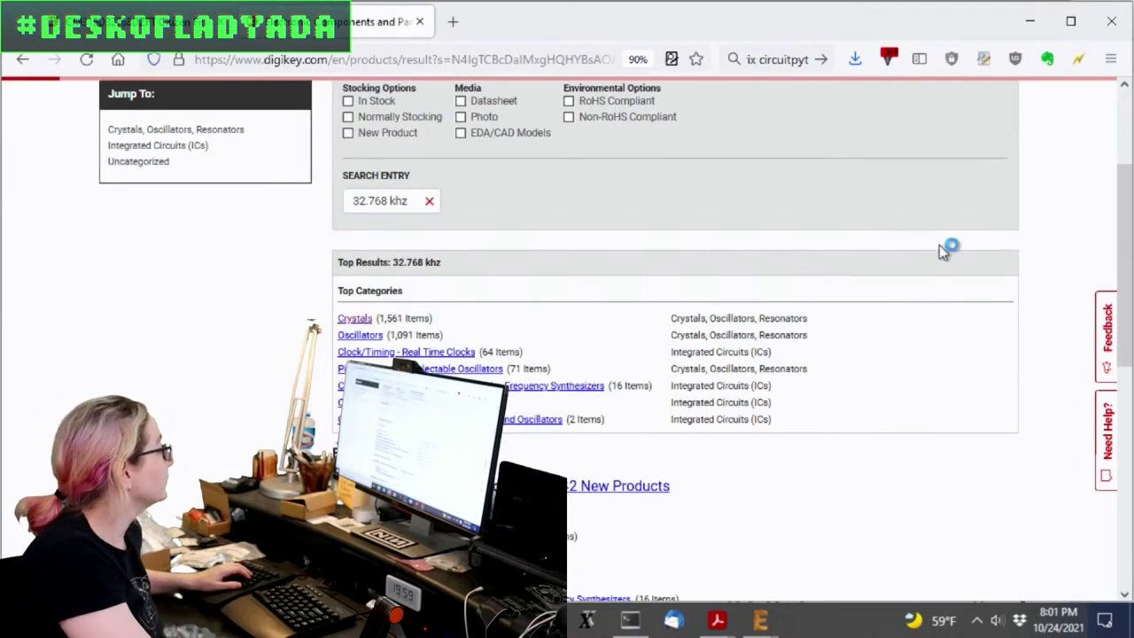
scroll(1014, 211, "down", 10)
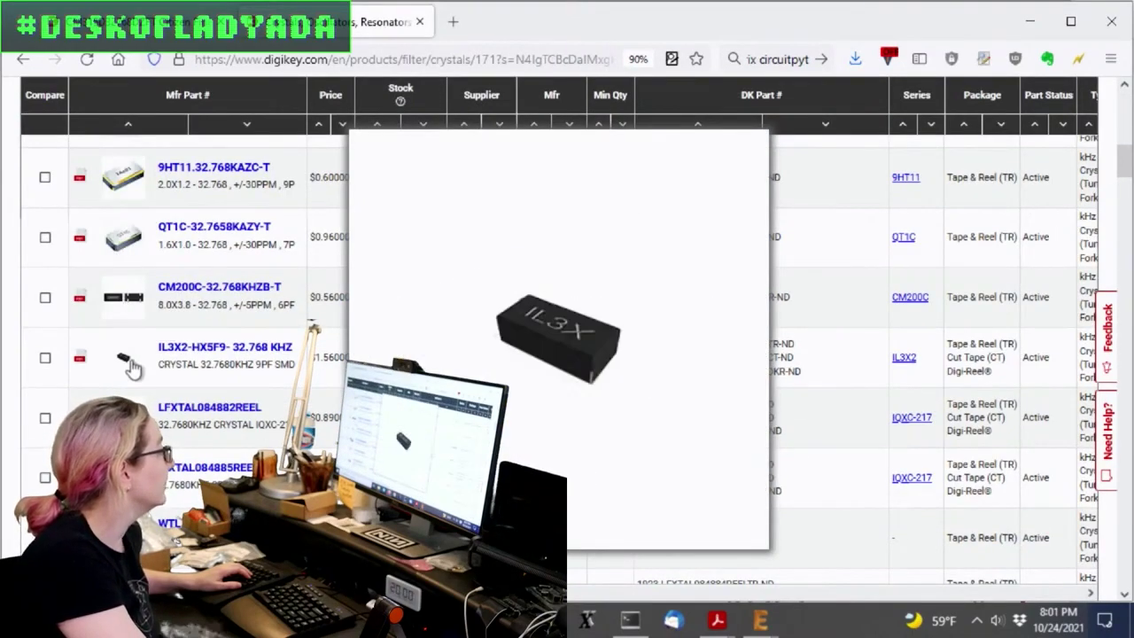
mouse_move(128, 239)
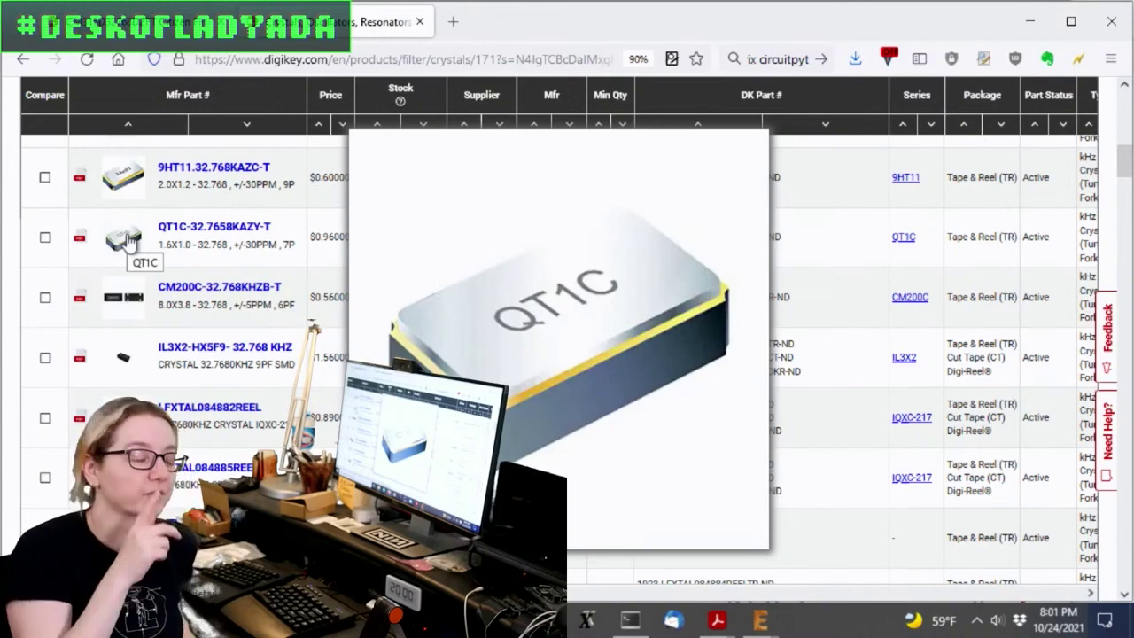
left_click(776, 625)
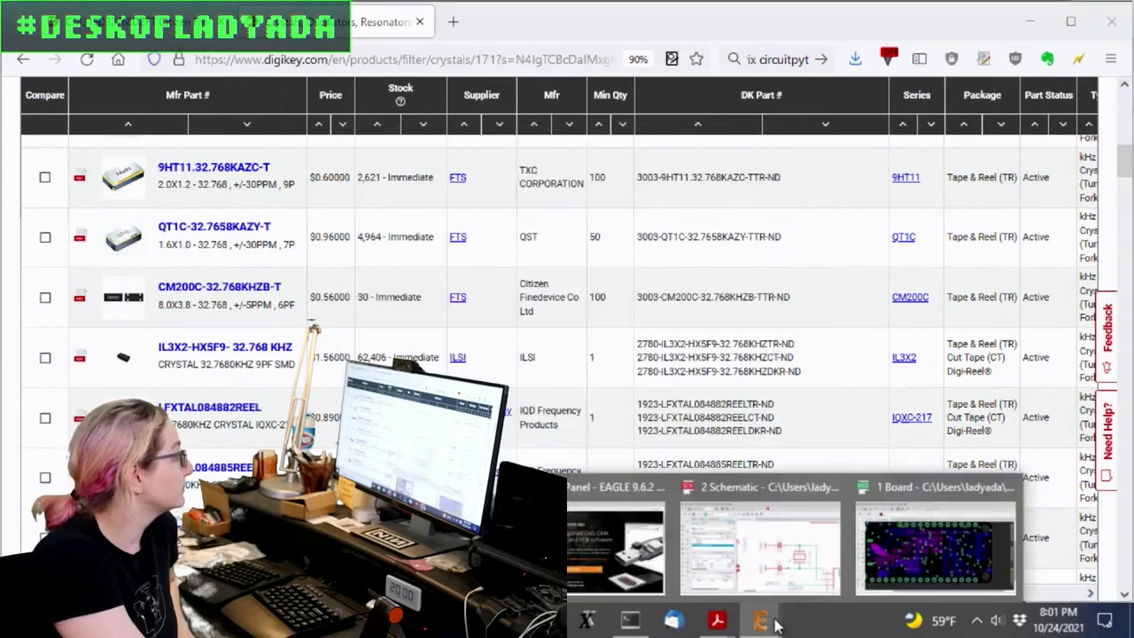
Inspect crystal X2's properties, noting the 3.2X1.5 device and XTAL3215 footprint, then return to Digi-Key.
left_click(760, 545)
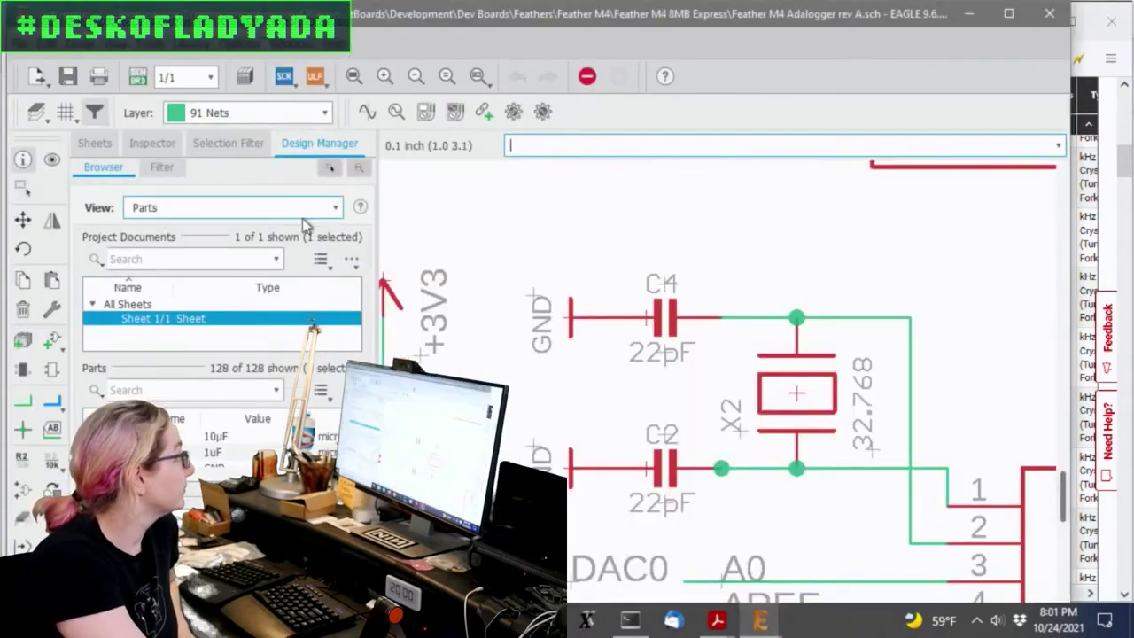
left_click(796, 395)
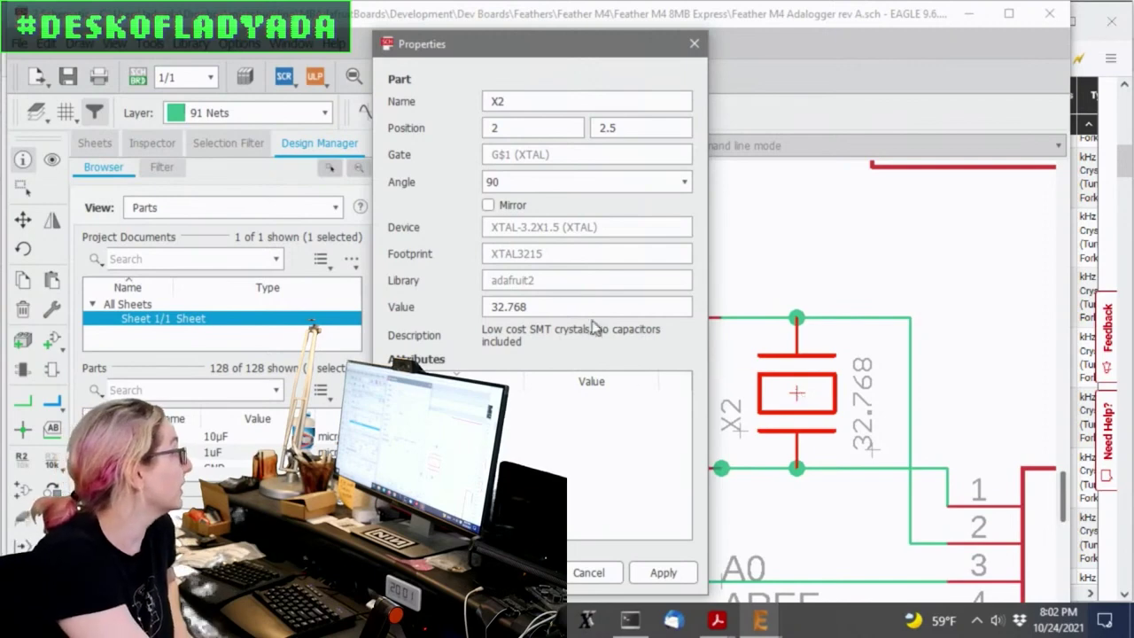
left_click_drag(517, 253, 485, 264)
left_click_drag(518, 228, 560, 234)
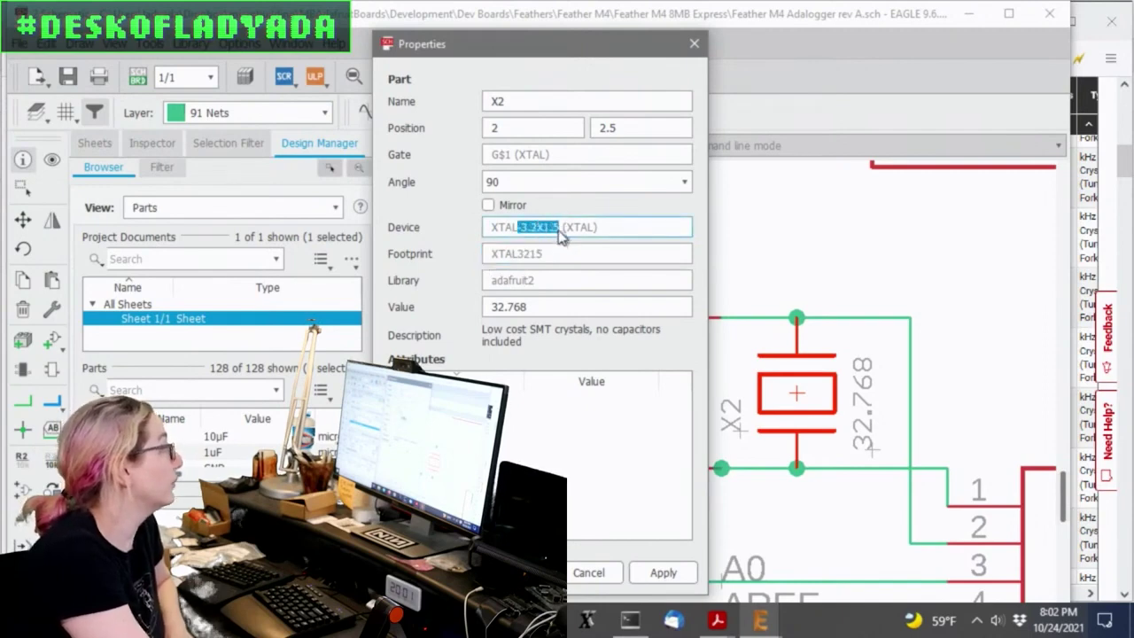
left_click(699, 55)
key("alt+Tab")
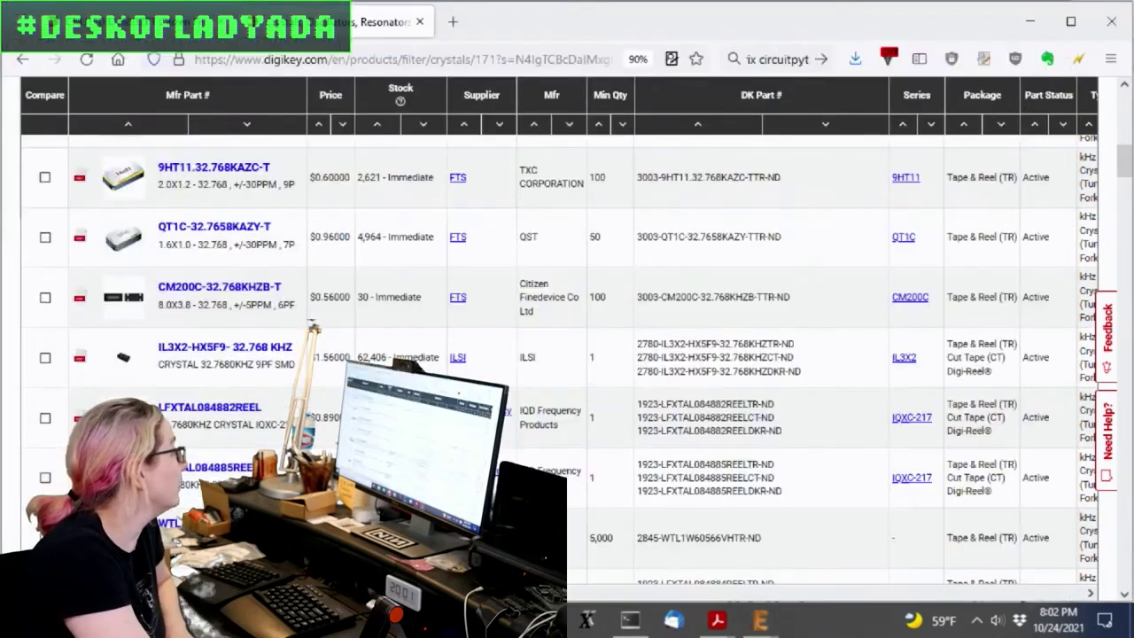
Check crystal X2's 3.2×1.5 footprint in the EAGLE schematic properties, leaving it unchanged.
scroll(662, 343, "up", 10)
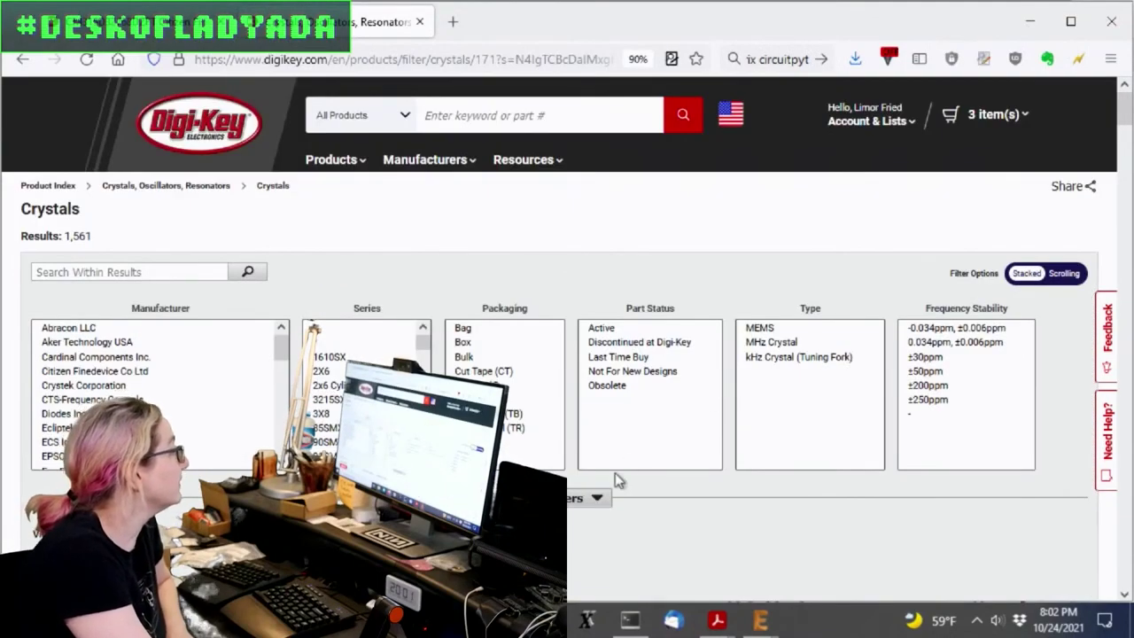
scroll(913, 328, "down", 4)
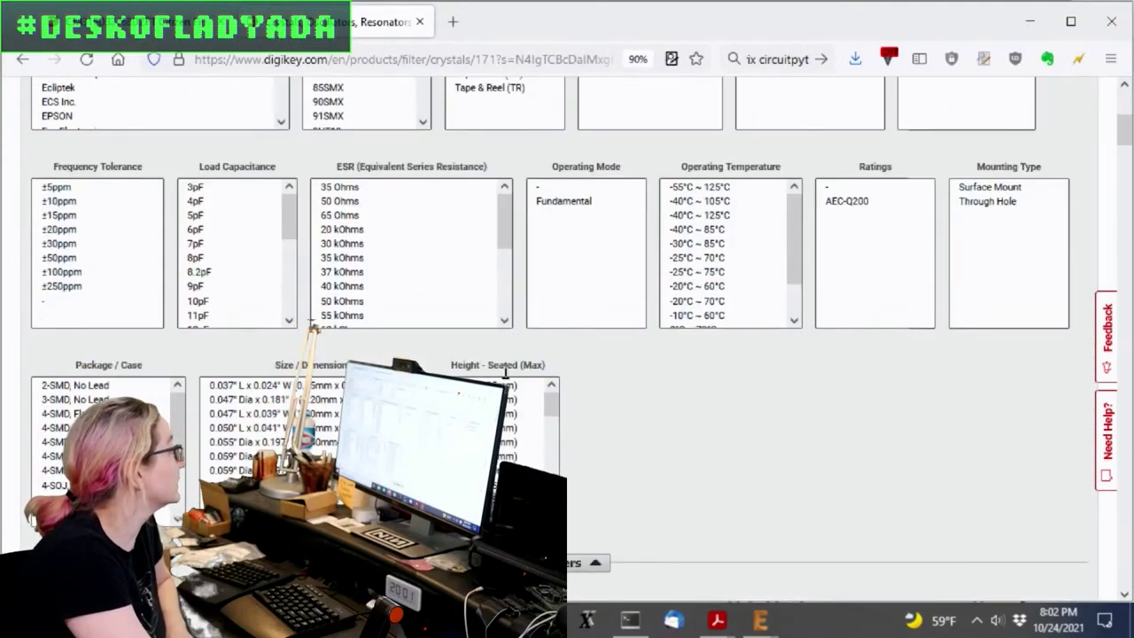
scroll(628, 381, "down", 1)
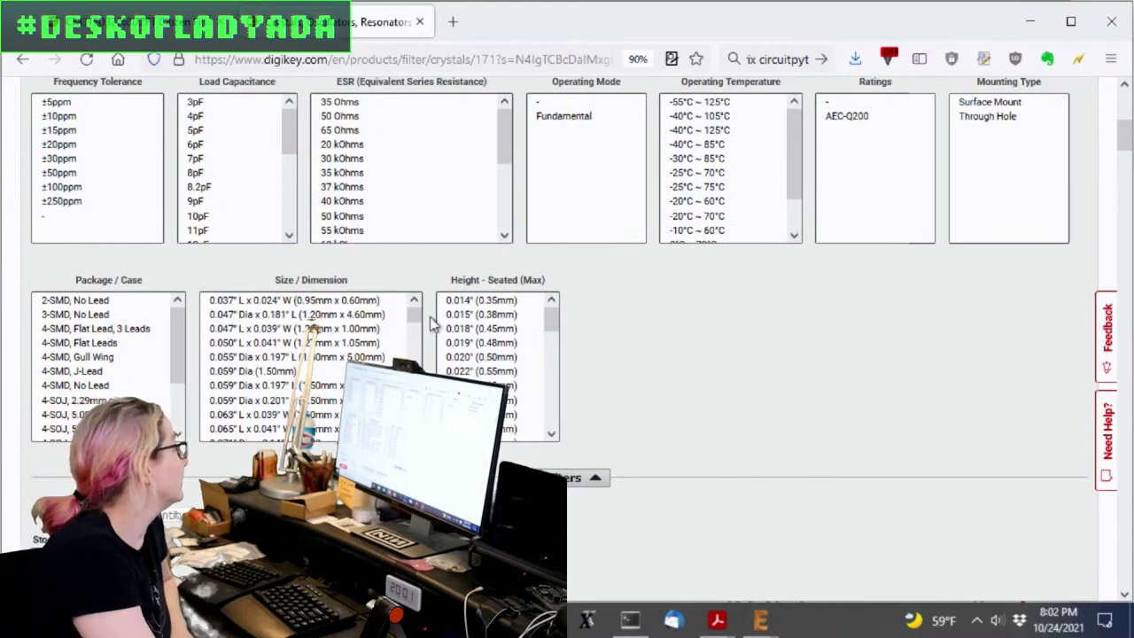
scroll(376, 332, "down", 1)
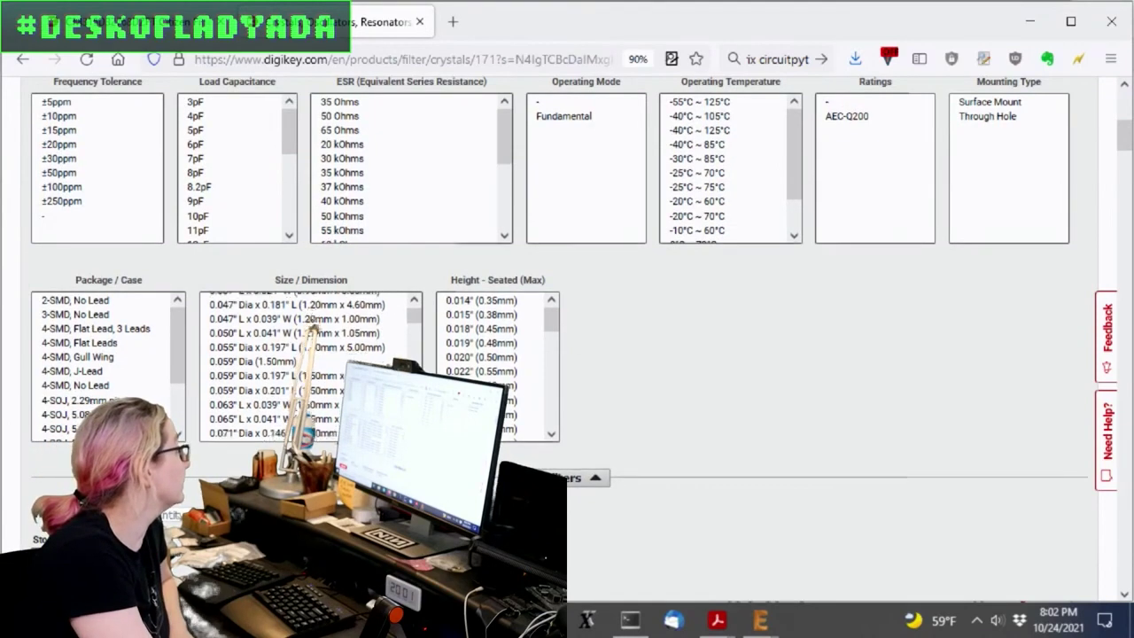
scroll(310, 366, "down", 5)
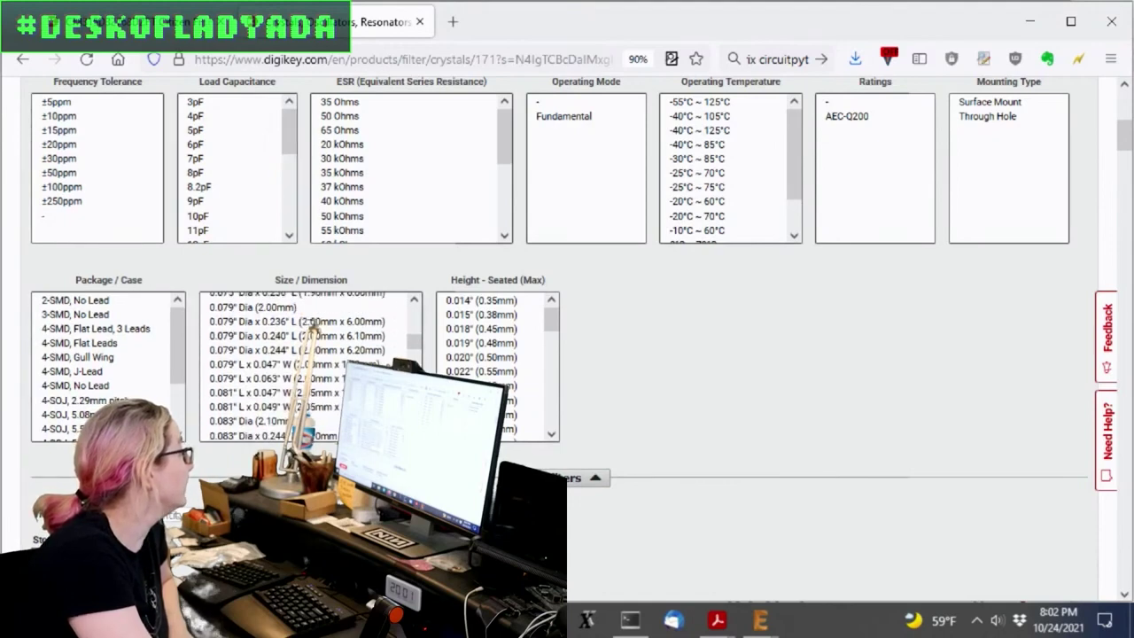
scroll(312, 329, "down", 3)
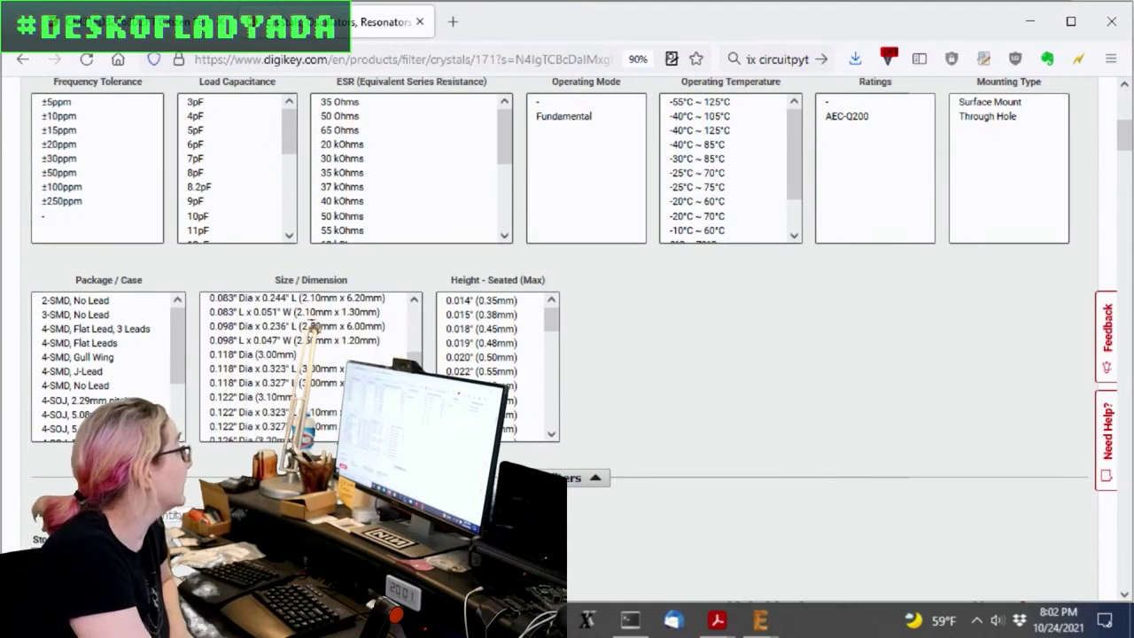
scroll(312, 328, "up", 2)
scroll(321, 350, "down", 2)
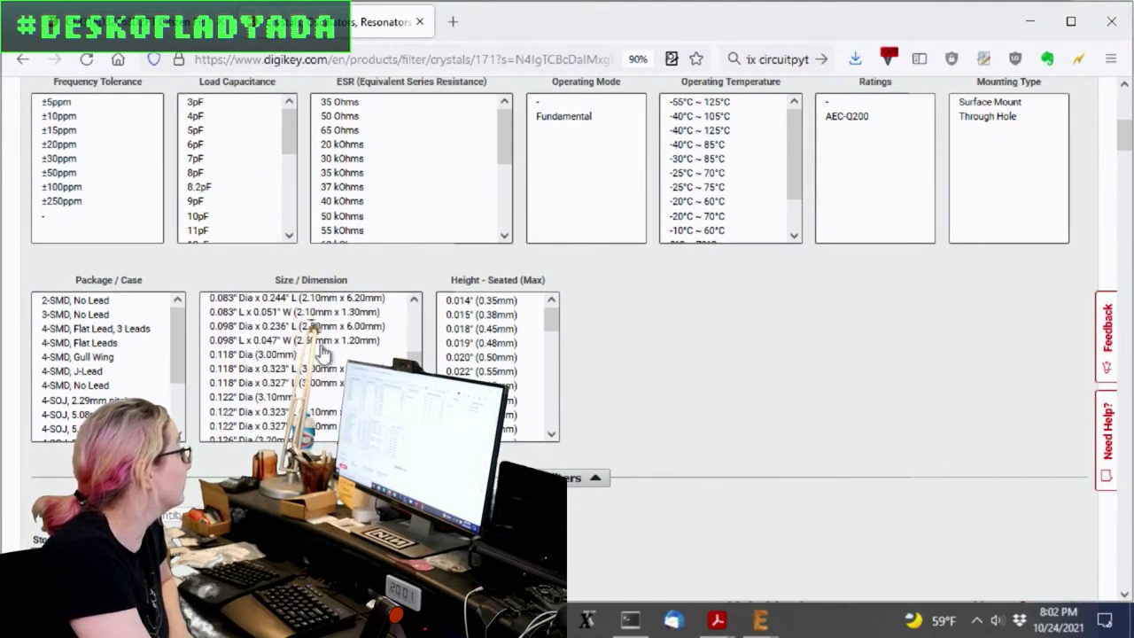
mouse_move(760, 620)
left_click(771, 567)
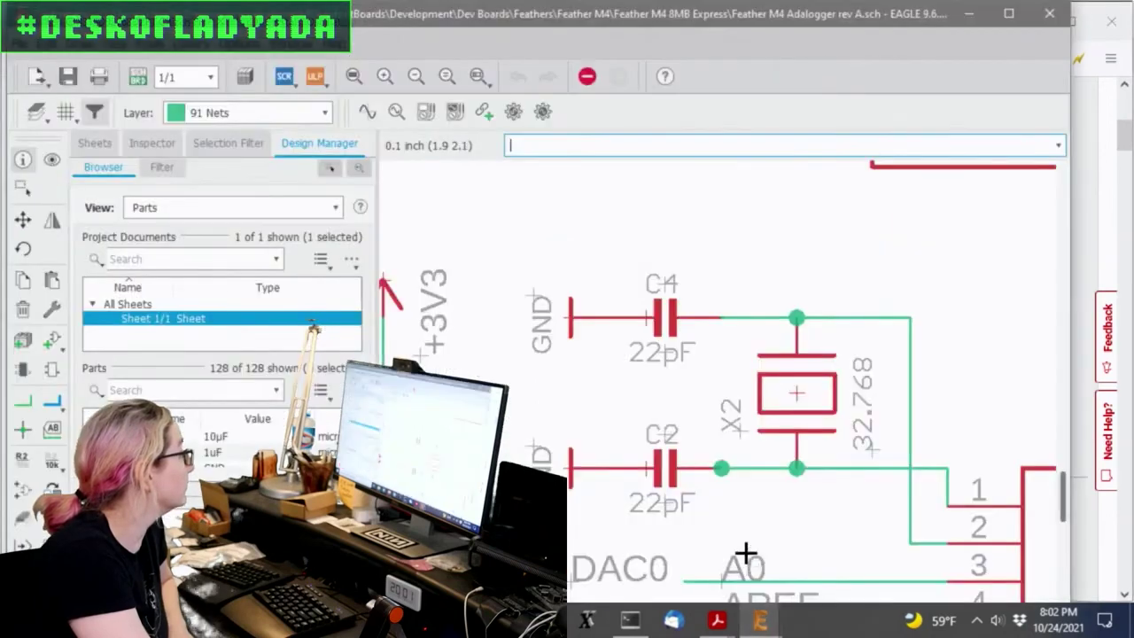
double_click(798, 396)
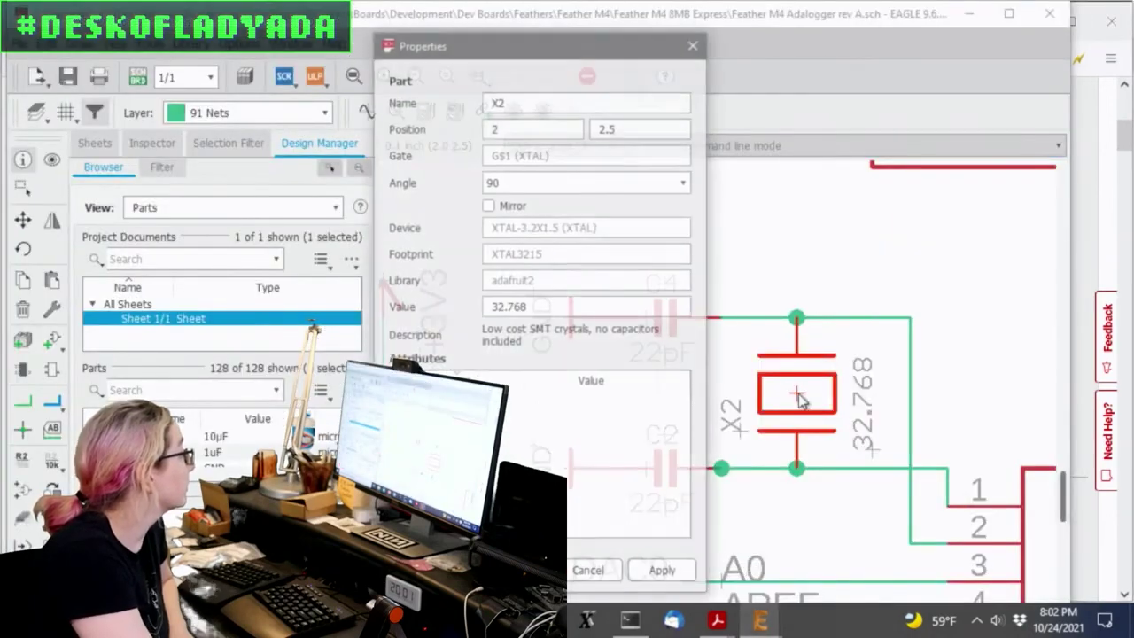
left_click(587, 569)
Return to the Digi-Key crystal listing and enlarge the page for easier reading.
left_click(968, 13)
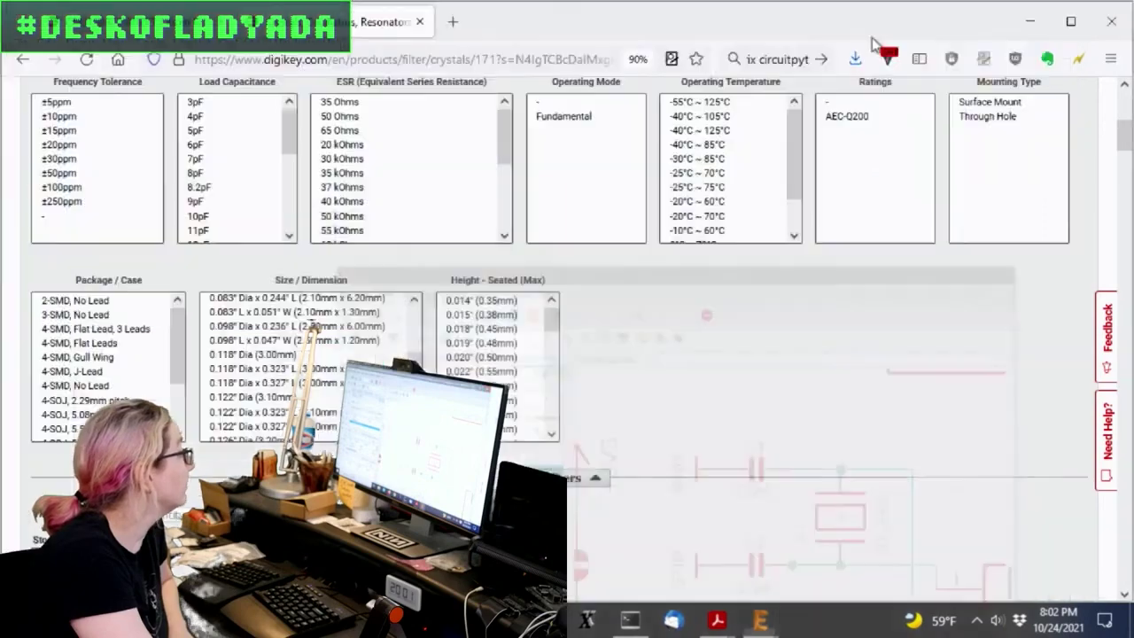
scroll(354, 329, "down", 2)
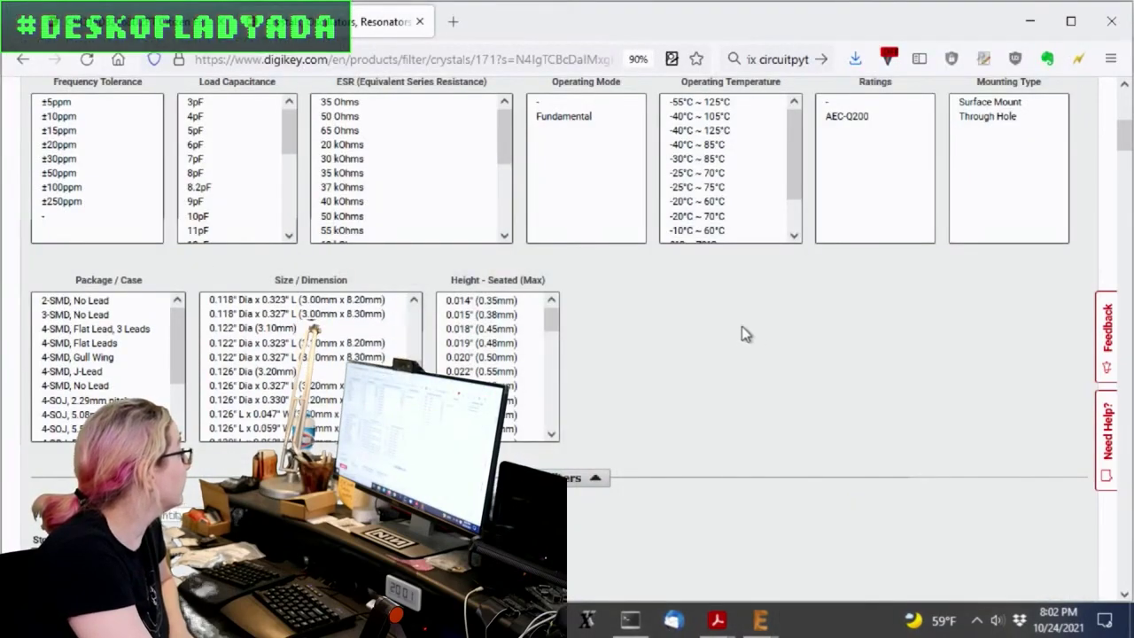
scroll(752, 332, "down", 2)
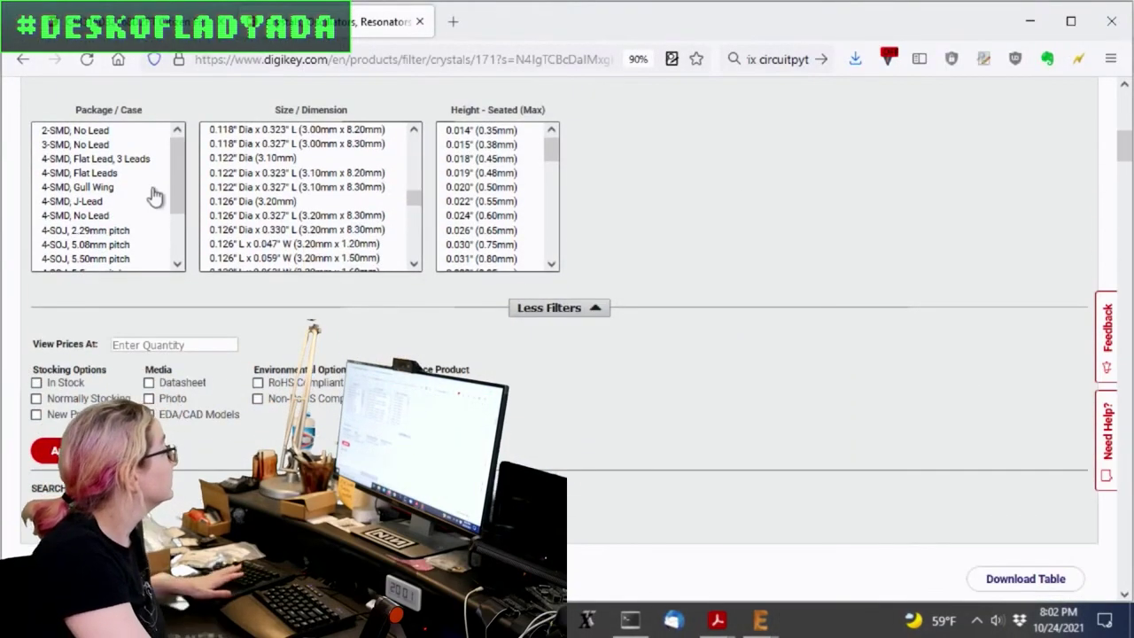
key("ctrl+plus")
key("ctrl+plus")
scroll(488, 251, "down", 3)
scroll(394, 241, "down", 2)
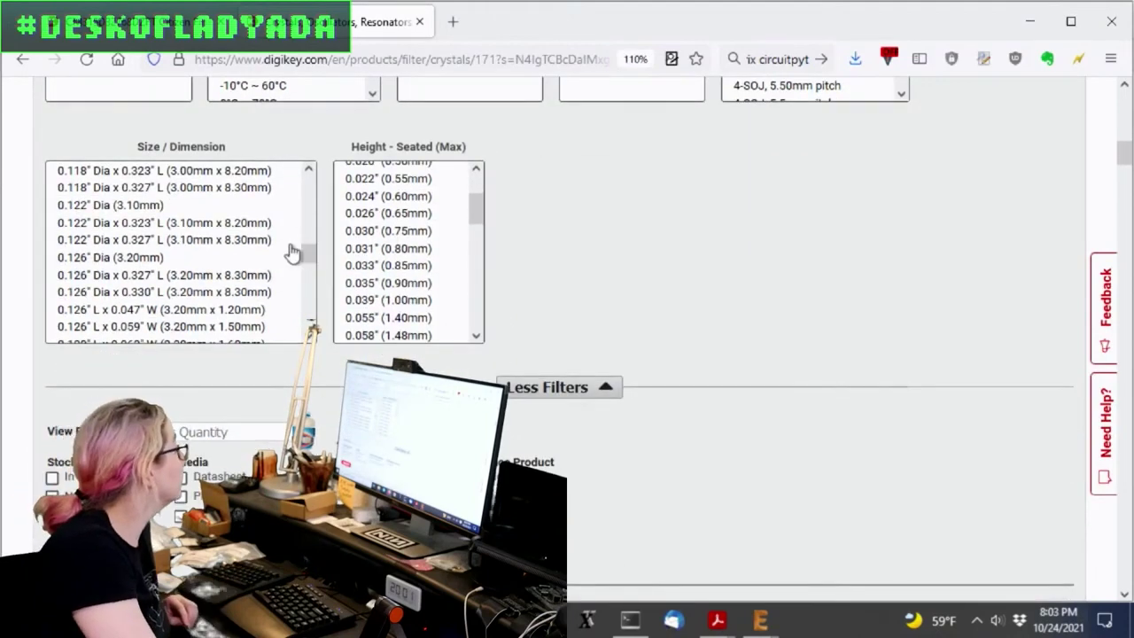
left_click_drag(311, 254, 310, 184)
scroll(667, 251, "up", 4)
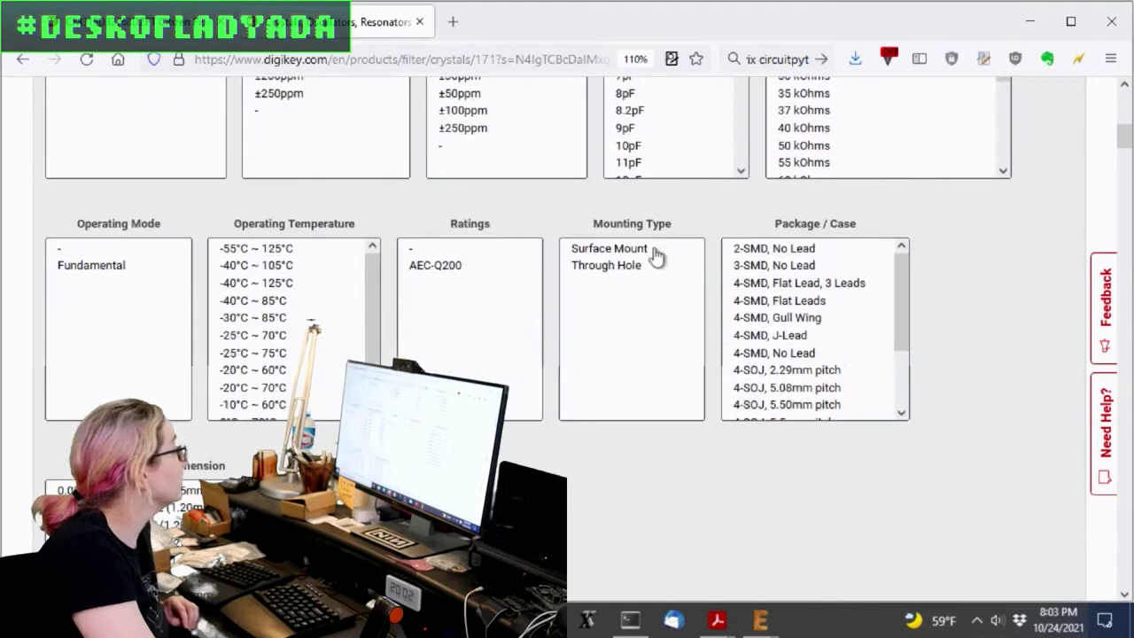
Restrict the crystal results to Surface Mount and look through the filtered list.
left_click(613, 252)
scroll(180, 316, "down", 5)
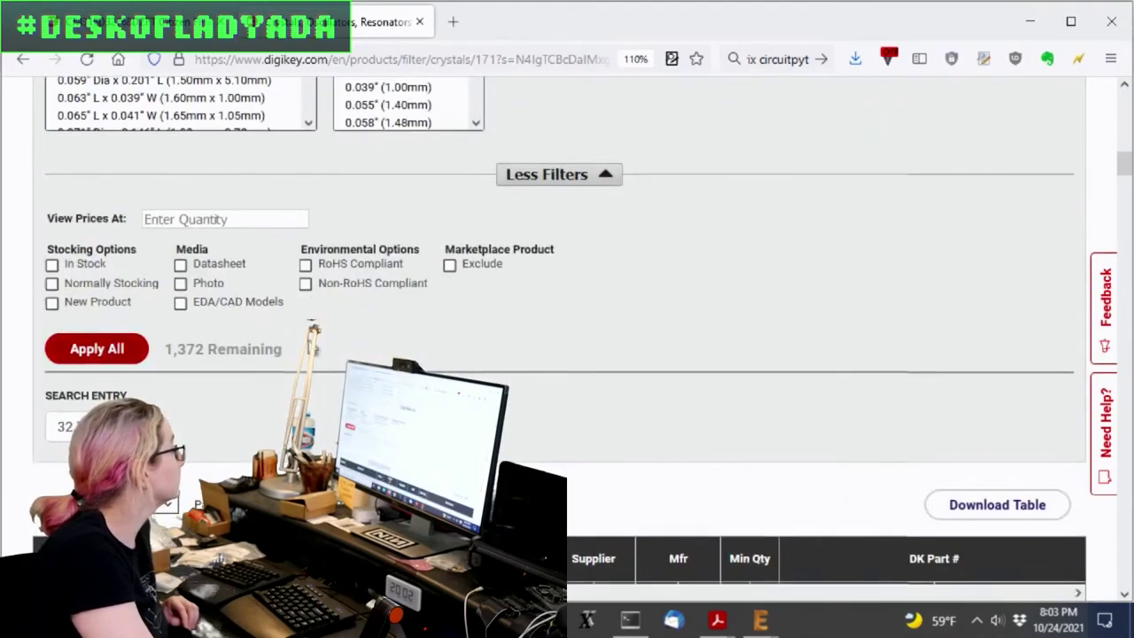
scroll(605, 363, "up", 5)
scroll(605, 363, "down", 2)
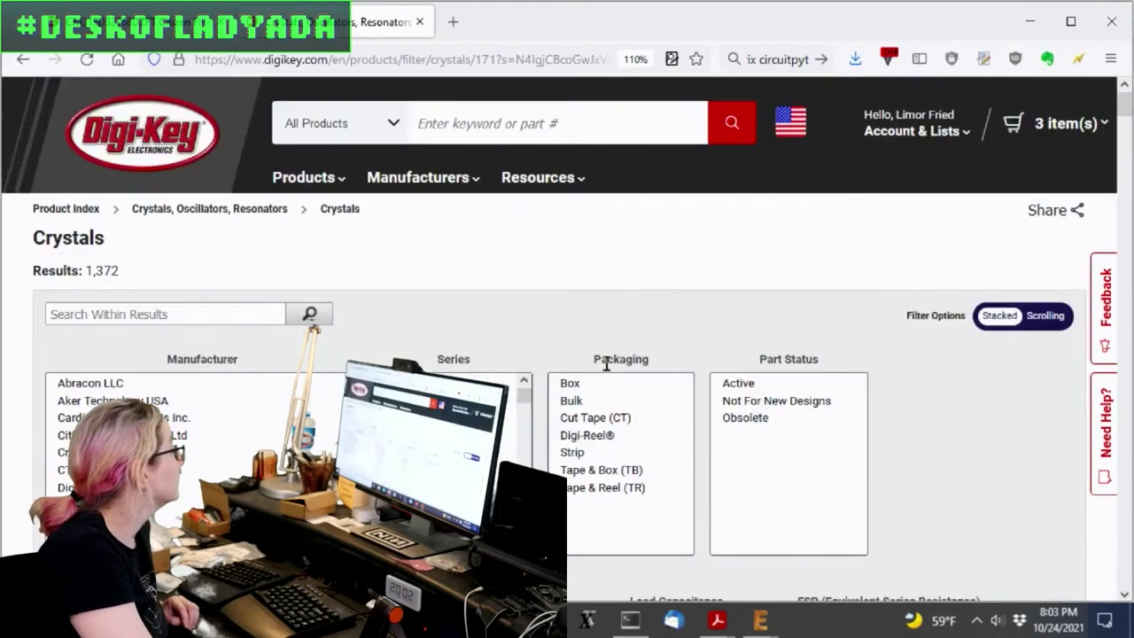
scroll(605, 363, "down", 4)
scroll(631, 364, "down", 3)
scroll(1006, 321, "down", 3)
scroll(1041, 329, "down", 5)
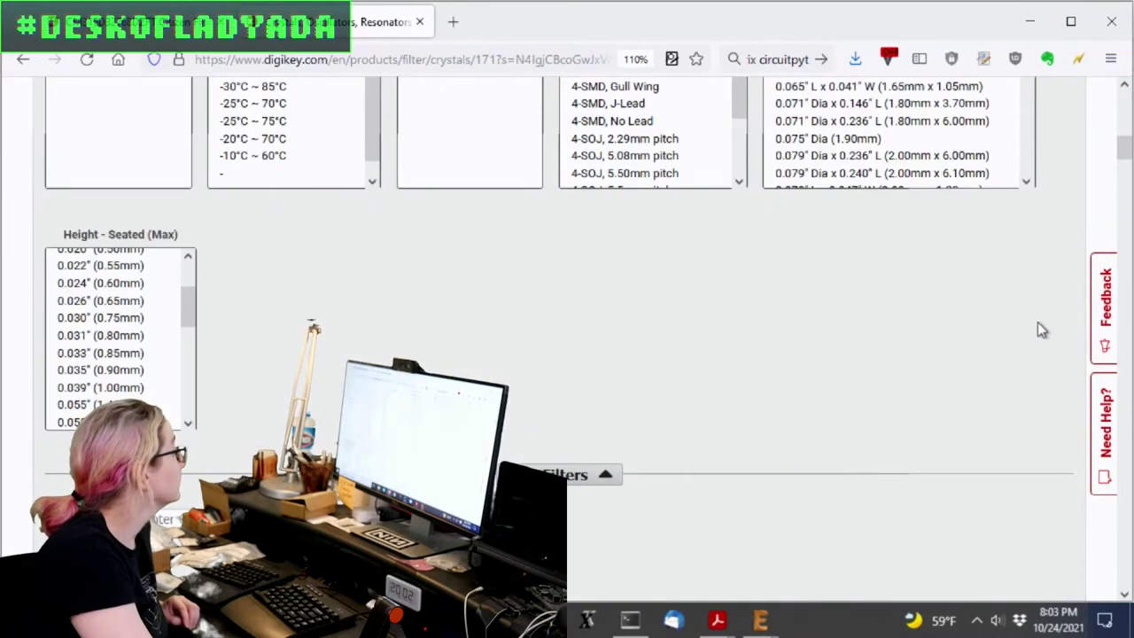
scroll(227, 309, "up", 3)
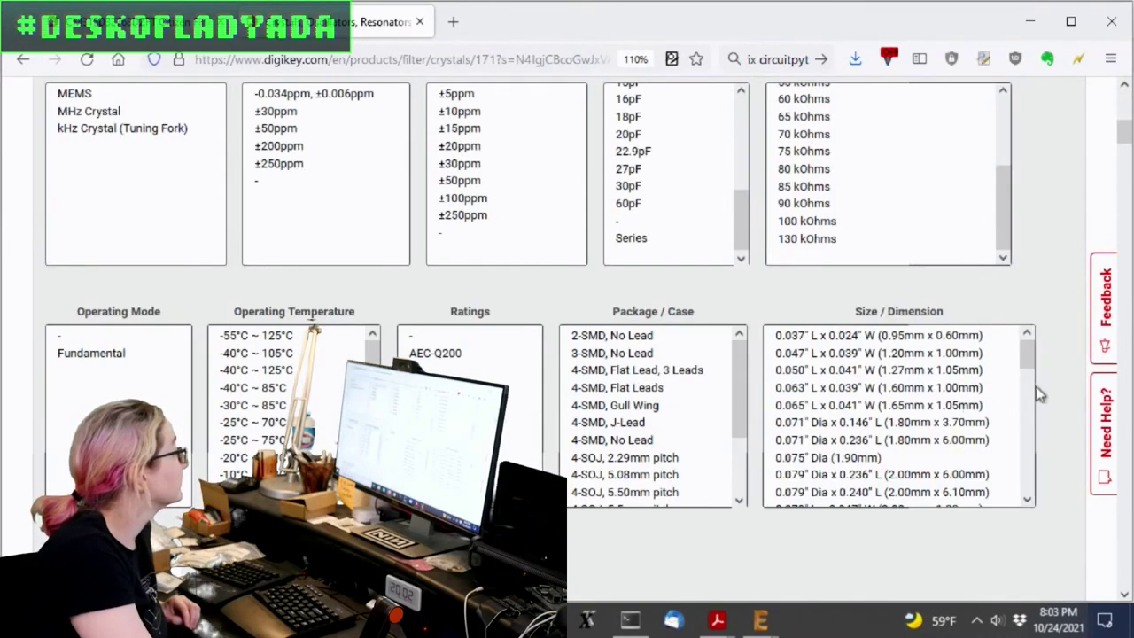
left_click_drag(735, 370, 735, 438)
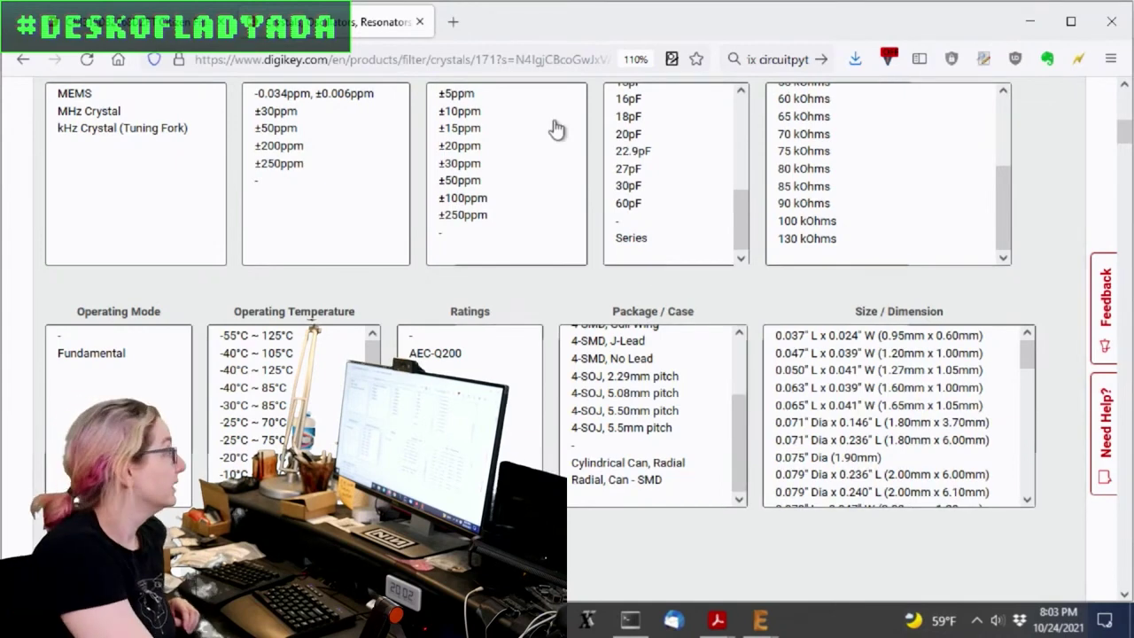
left_click_drag(749, 451, 743, 398)
scroll(827, 309, "down", 4)
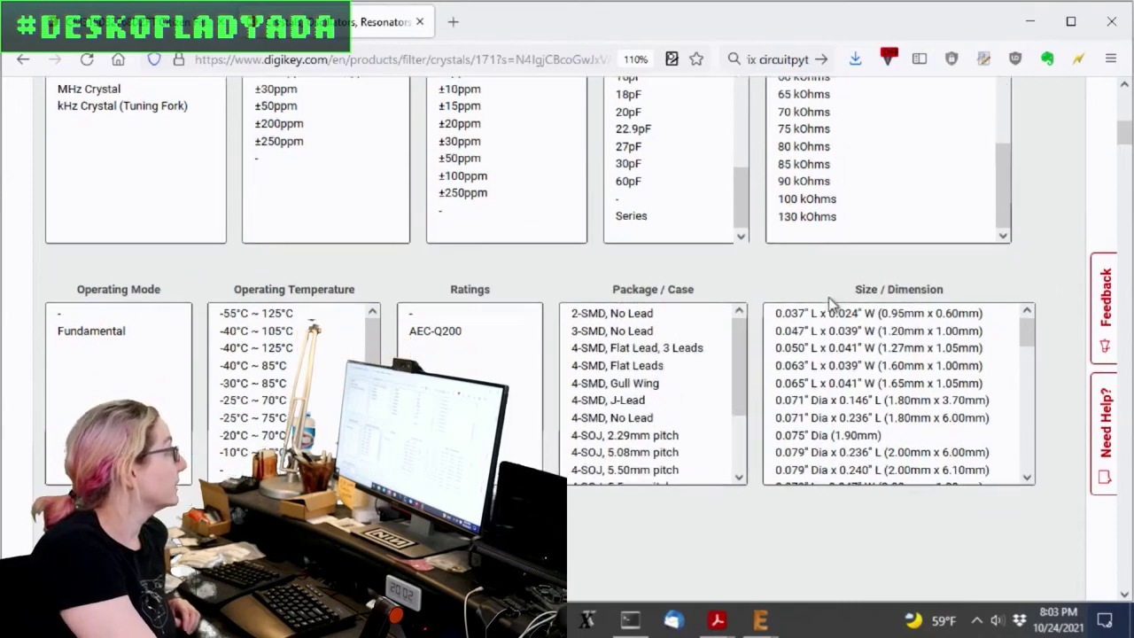
scroll(880, 301, "down", 9)
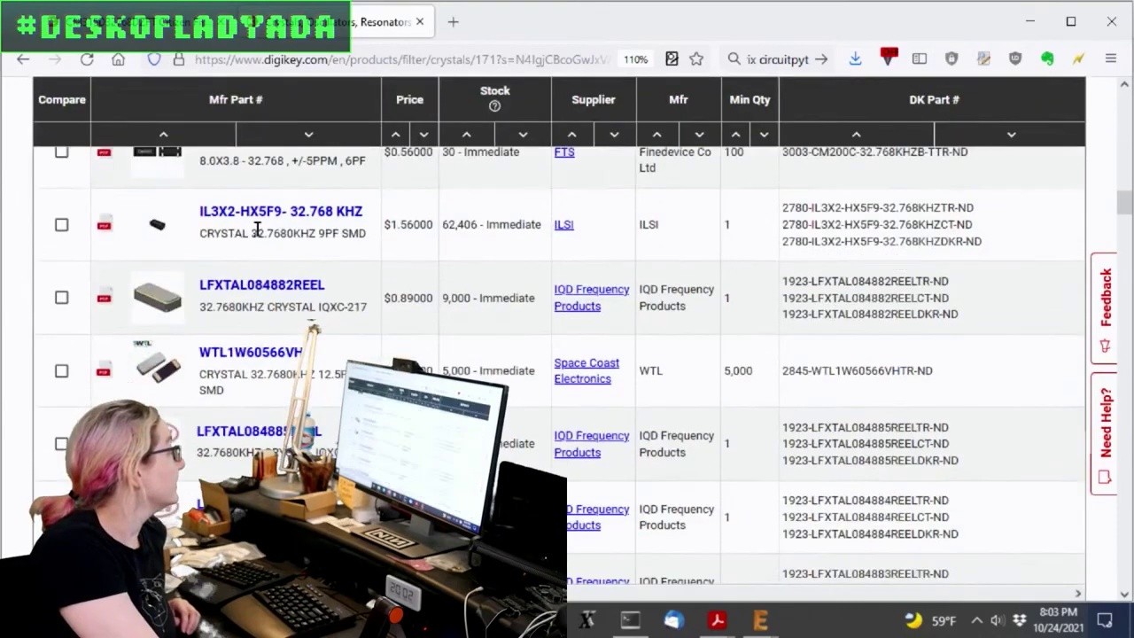
scroll(160, 370, "up", 3)
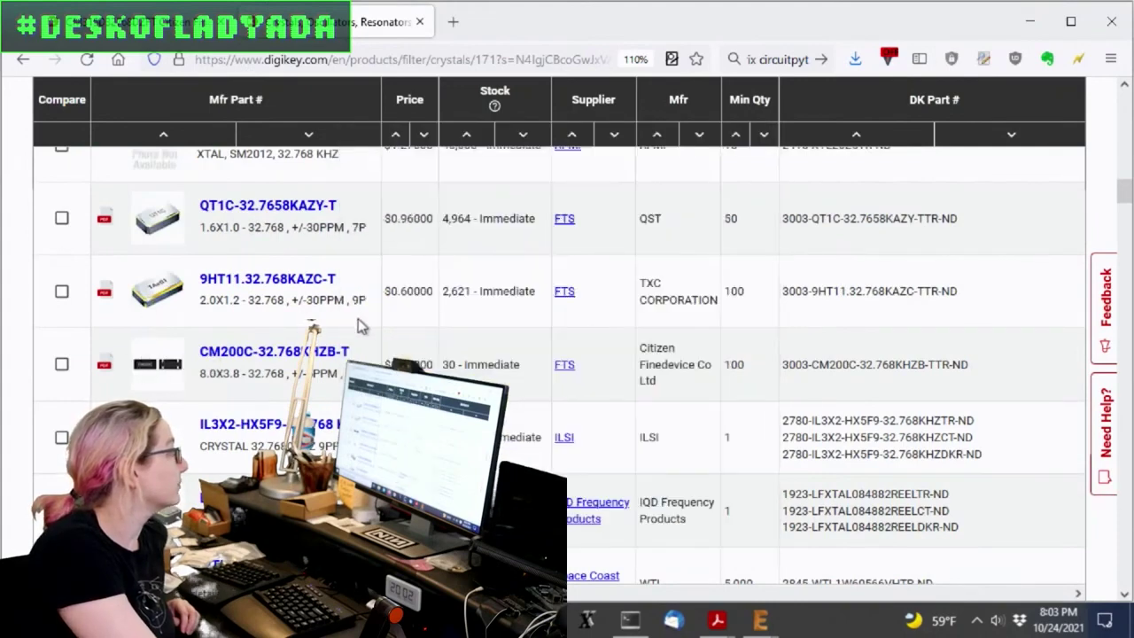
left_click(763, 622)
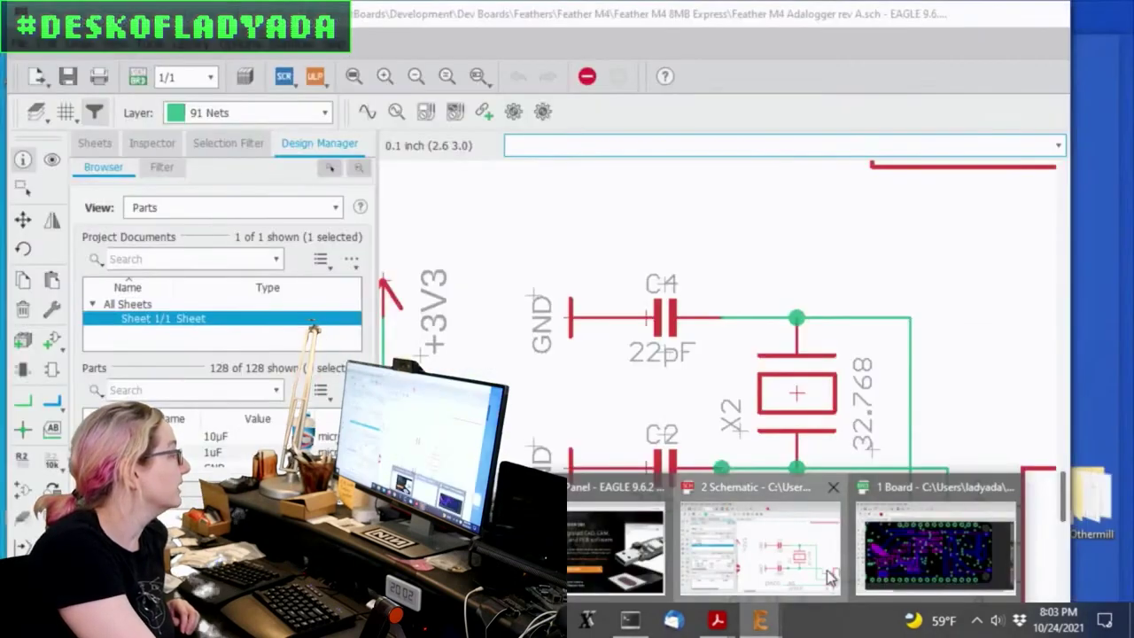
Inspect the board layout with the fabrication-print preset, then the copper routing layers preset.
left_click(761, 549)
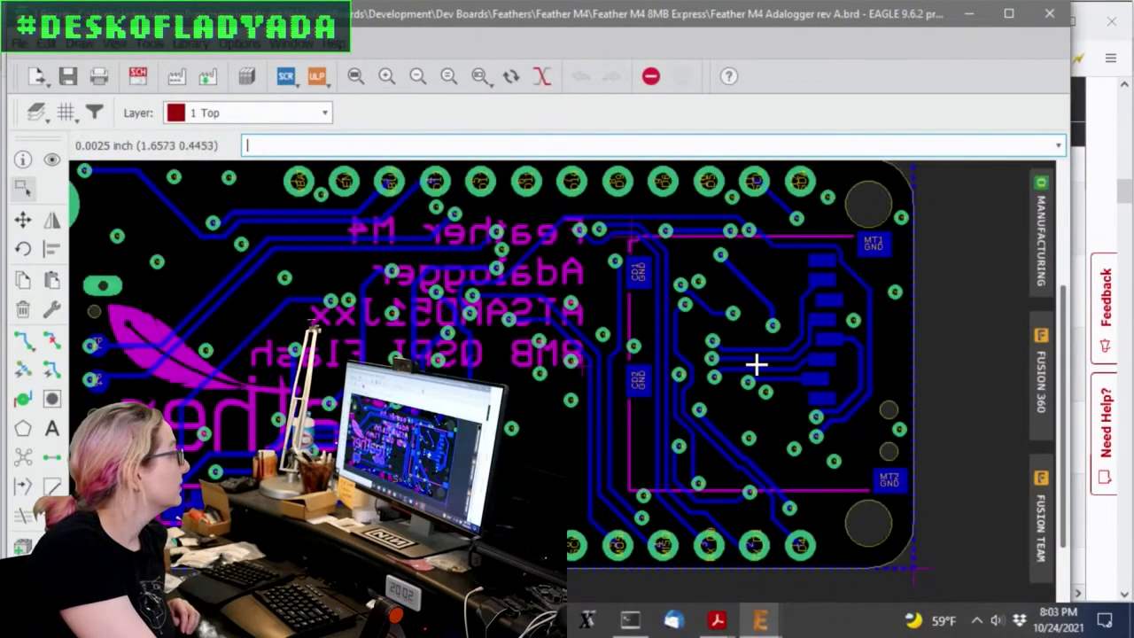
left_click(137, 76)
left_click(36, 112)
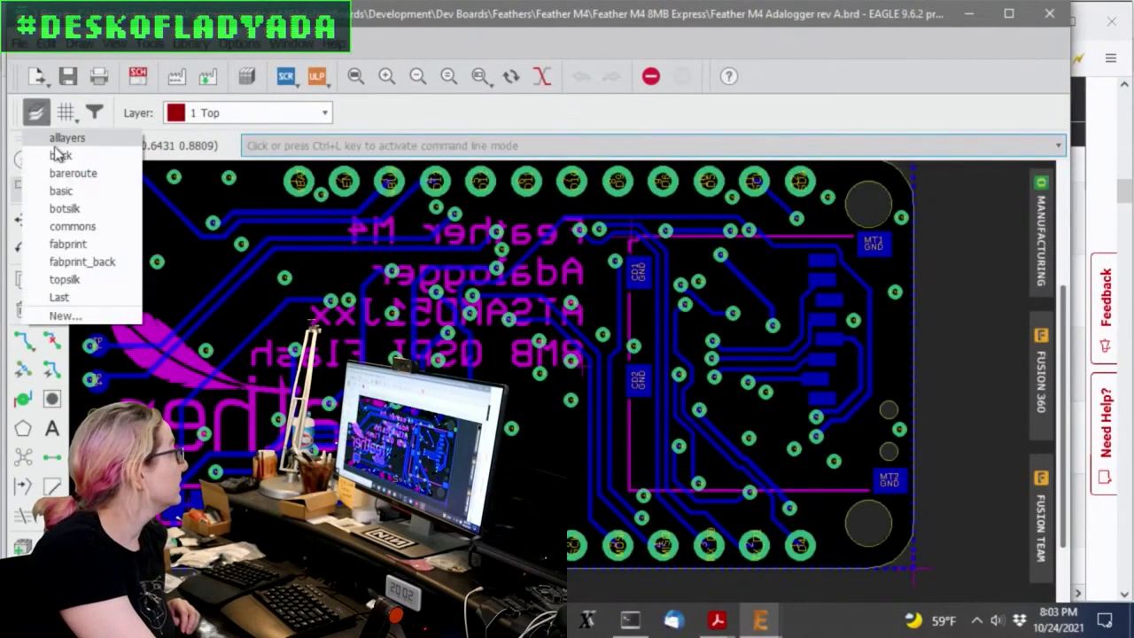
left_click(83, 261)
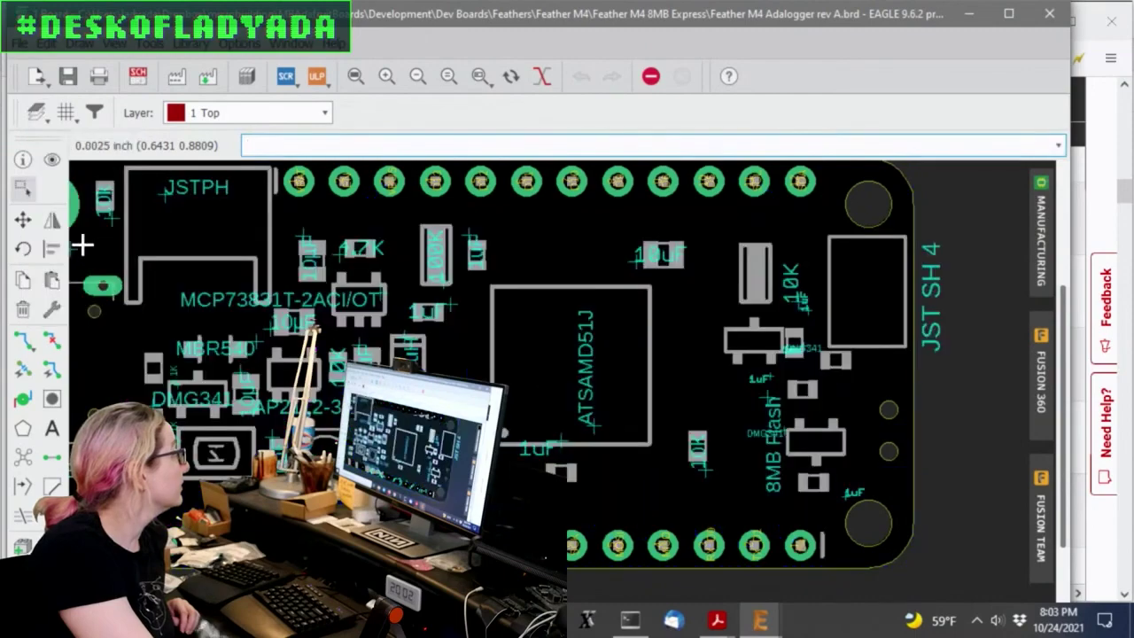
scroll(280, 366, "down", 2)
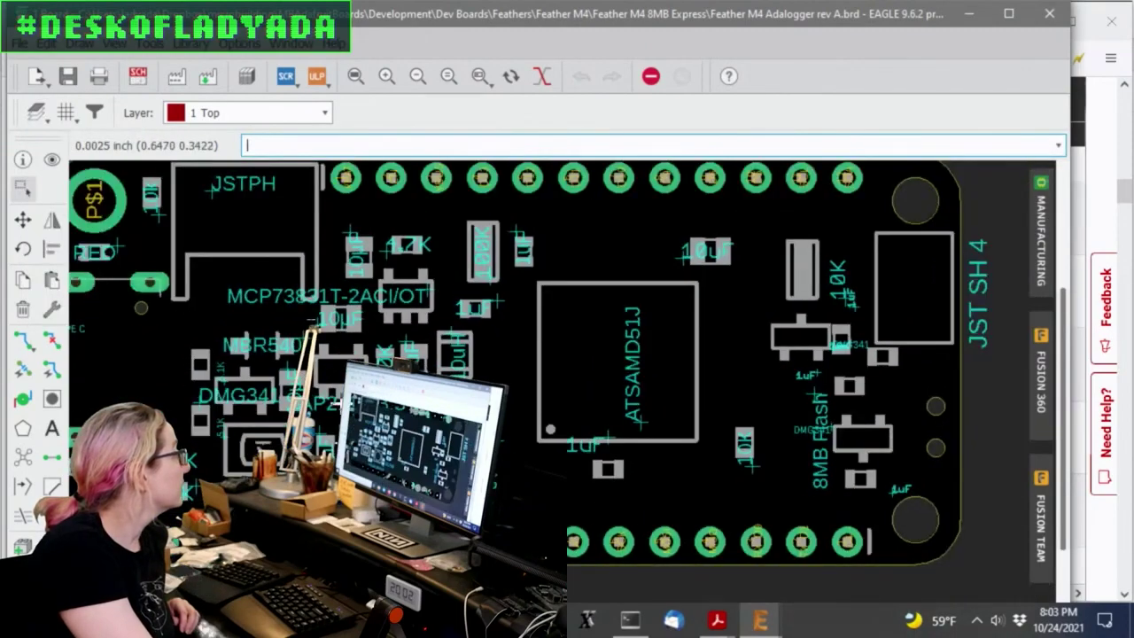
left_click(36, 113)
left_click(66, 178)
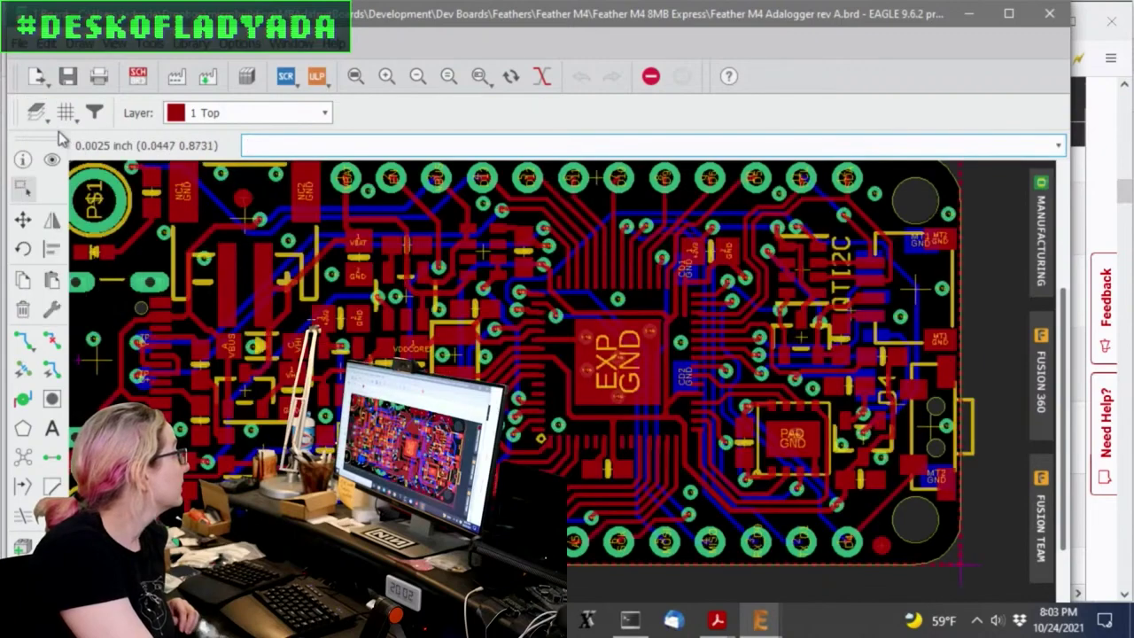
scroll(437, 479, "up", 2)
scroll(452, 478, "up", 2)
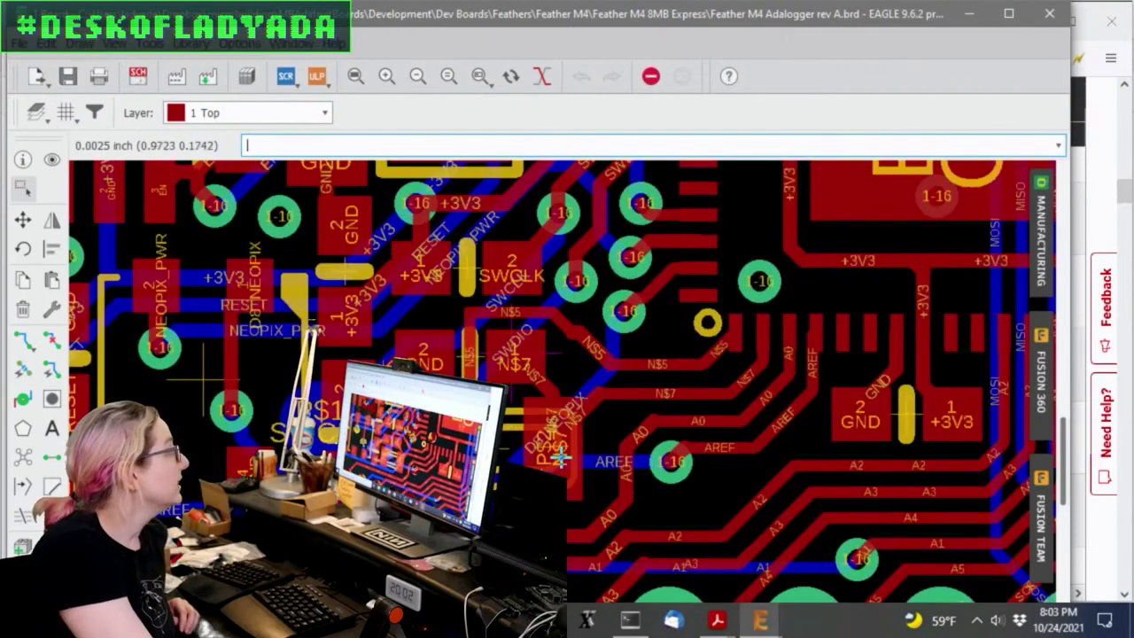
scroll(204, 381, "down", 5)
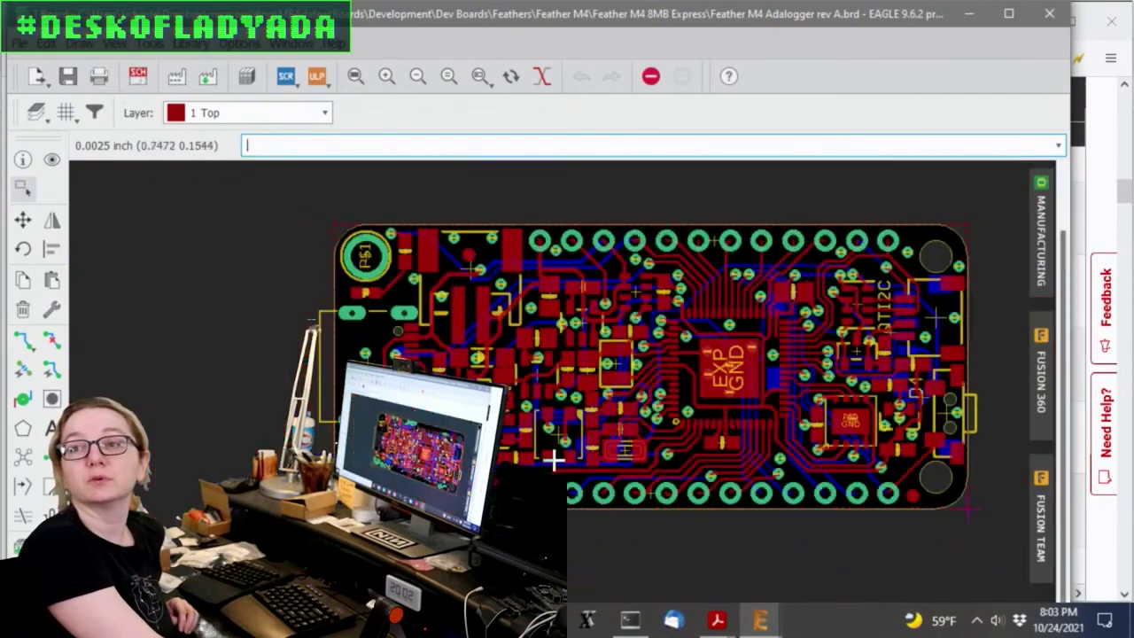
scroll(515, 440, "up", 4)
scroll(567, 434, "up", 3)
scroll(912, 452, "down", 3)
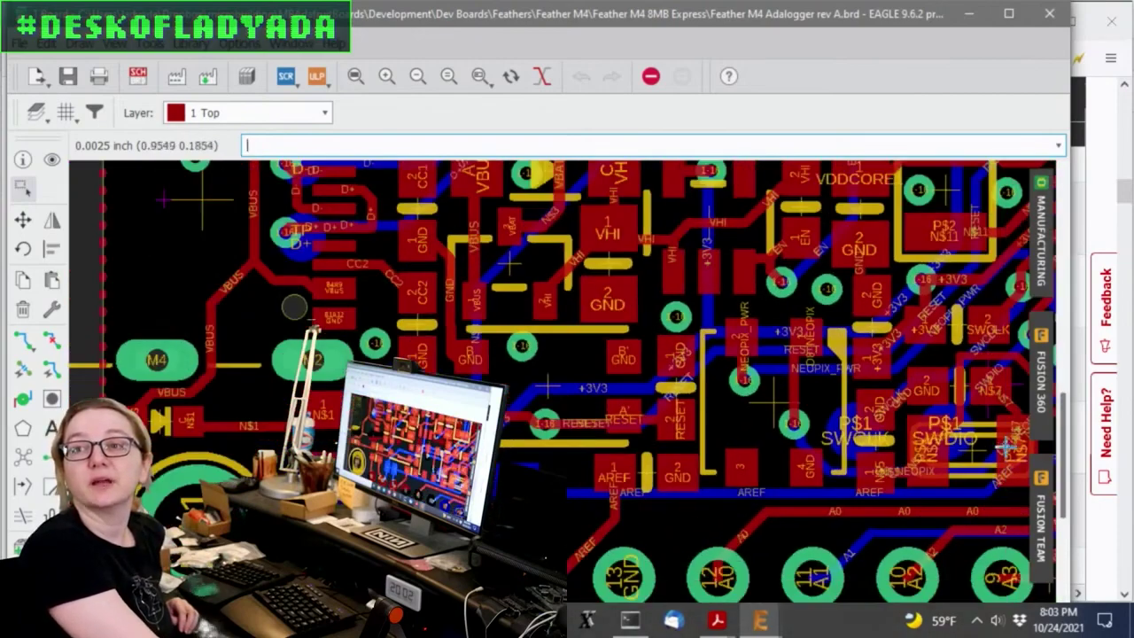
In Digi-Key, filter the crystals to the 2-SMD, No Lead package.
left_click(984, 18)
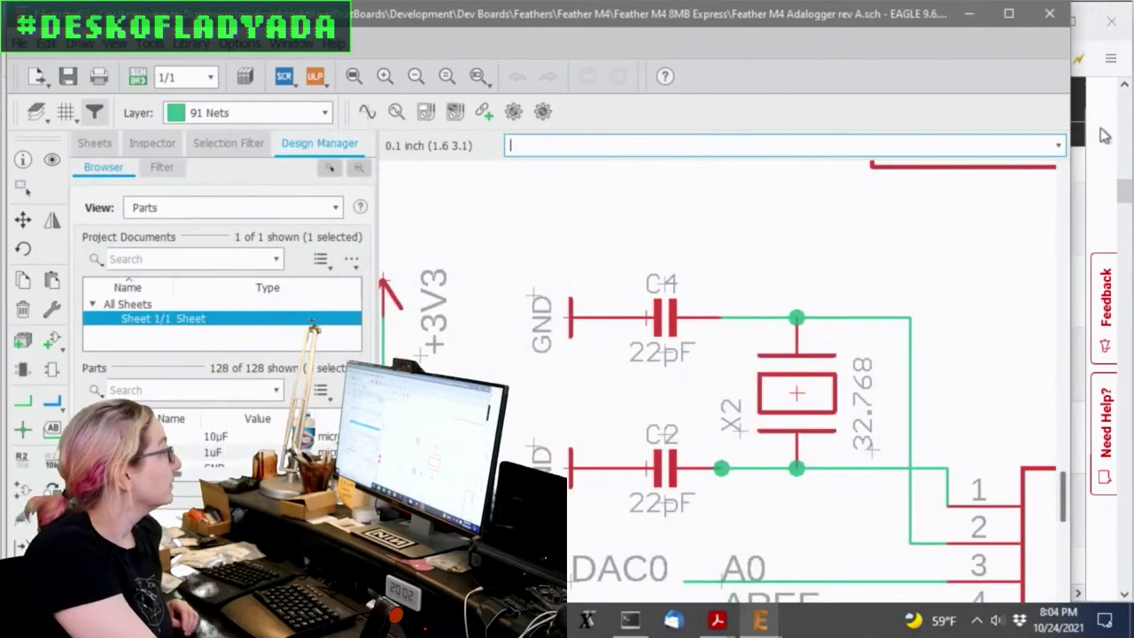
left_click(1094, 46)
scroll(608, 271, "up", 10)
left_click(679, 229)
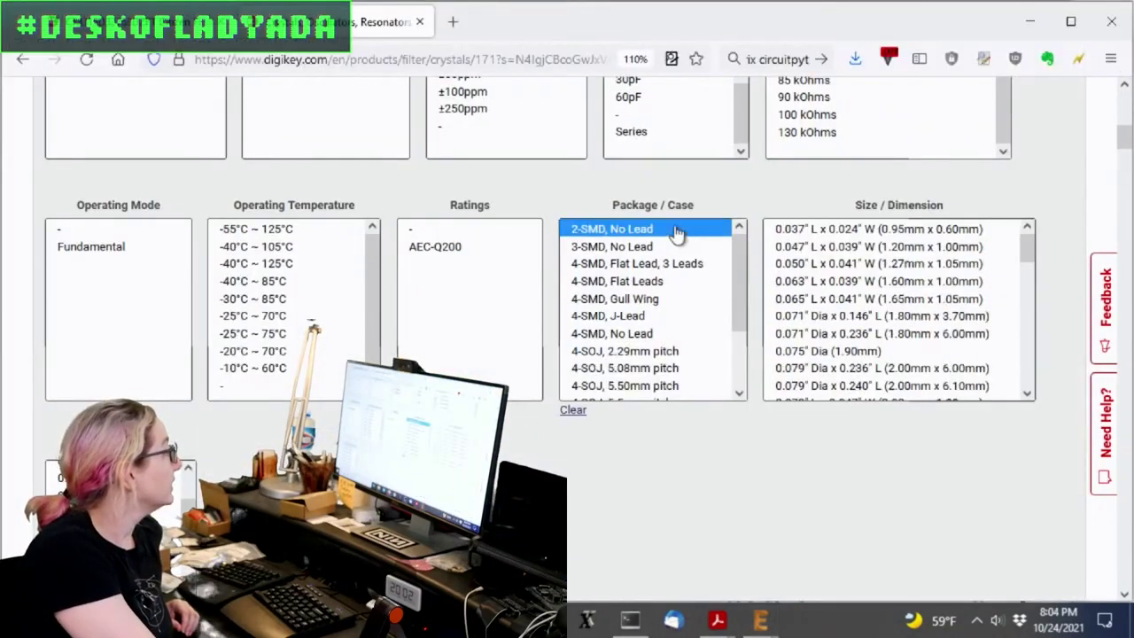
Select the four sizes from 2.50×1.20 mm to 3.30×1.60 mm under Size/Dimension.
scroll(678, 265, "down", 8)
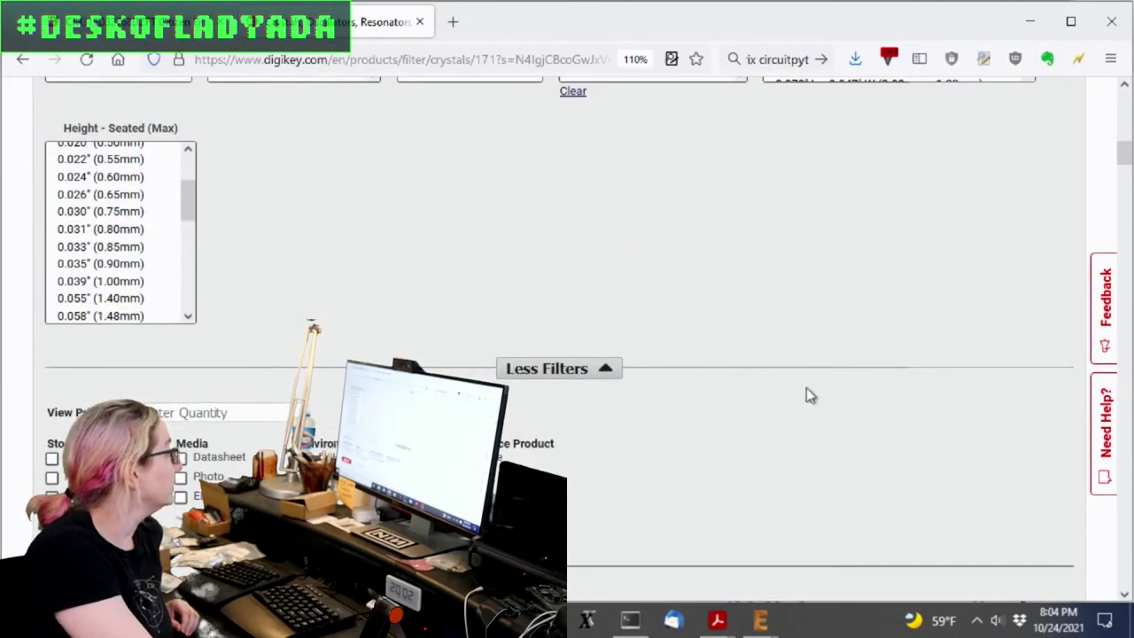
scroll(891, 375, "down", 10)
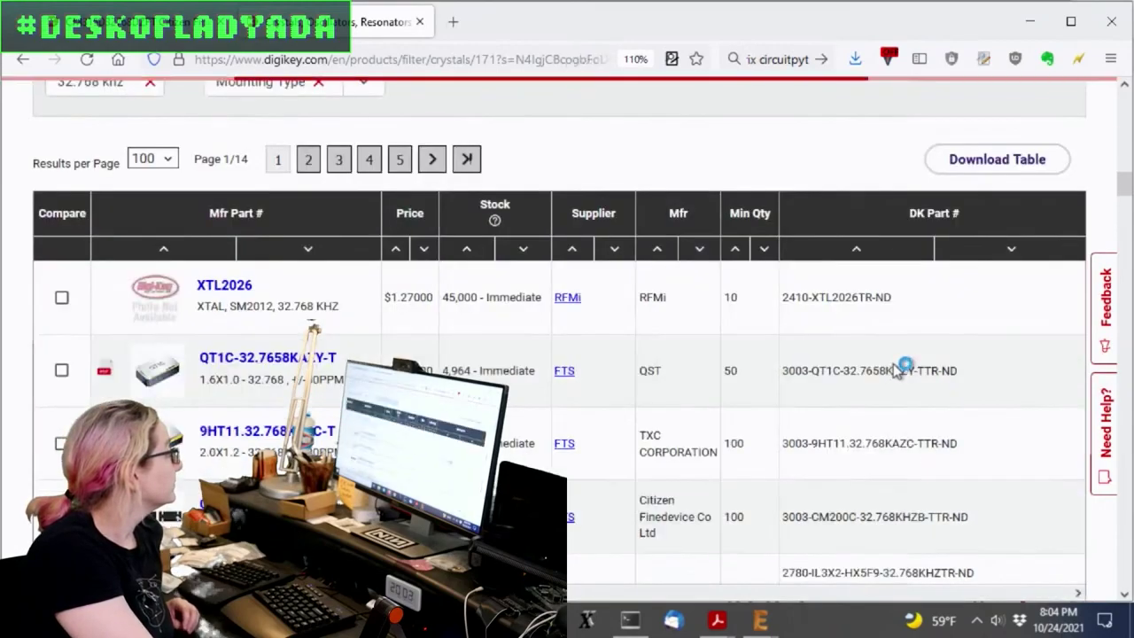
scroll(485, 347, "down", 15)
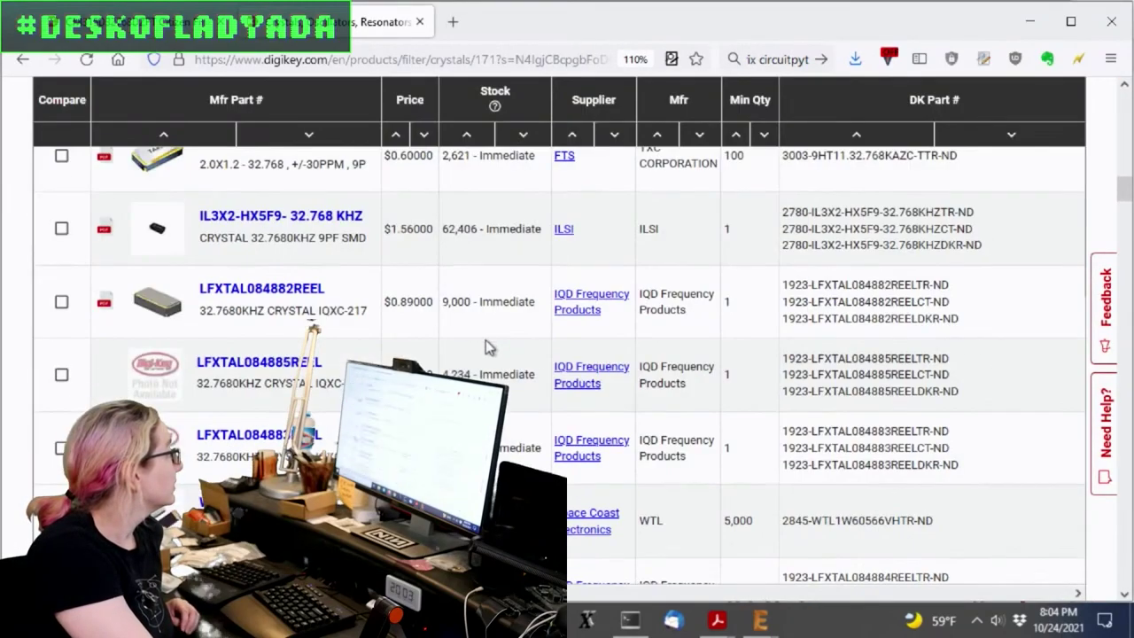
scroll(828, 332, "up", 8)
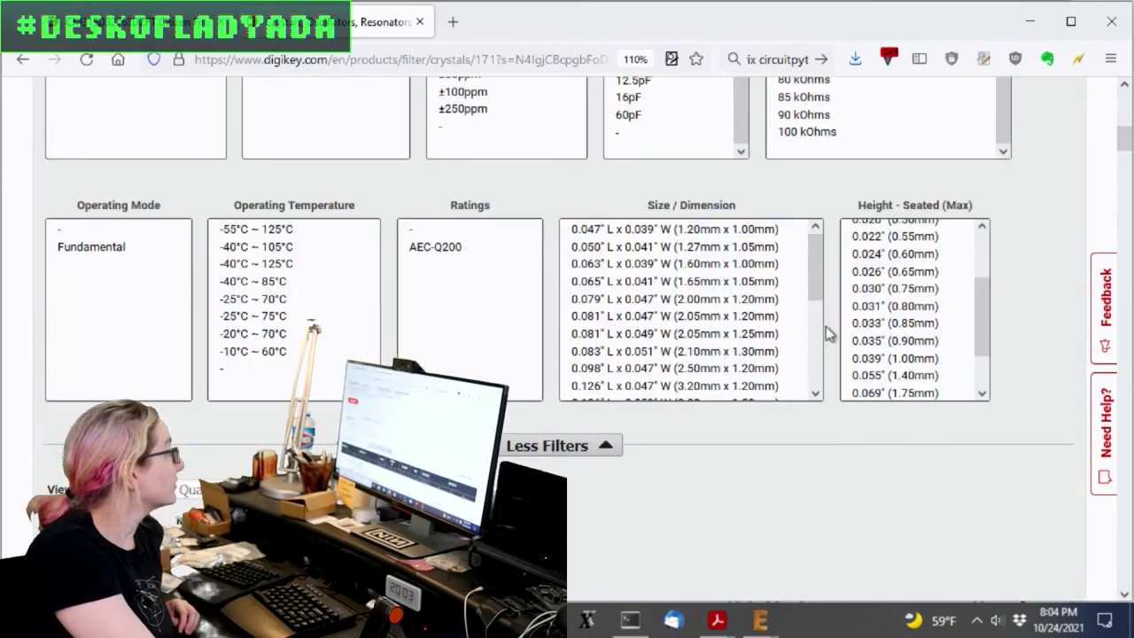
left_click_drag(817, 263, 835, 294)
left_click_drag(771, 331, 819, 347)
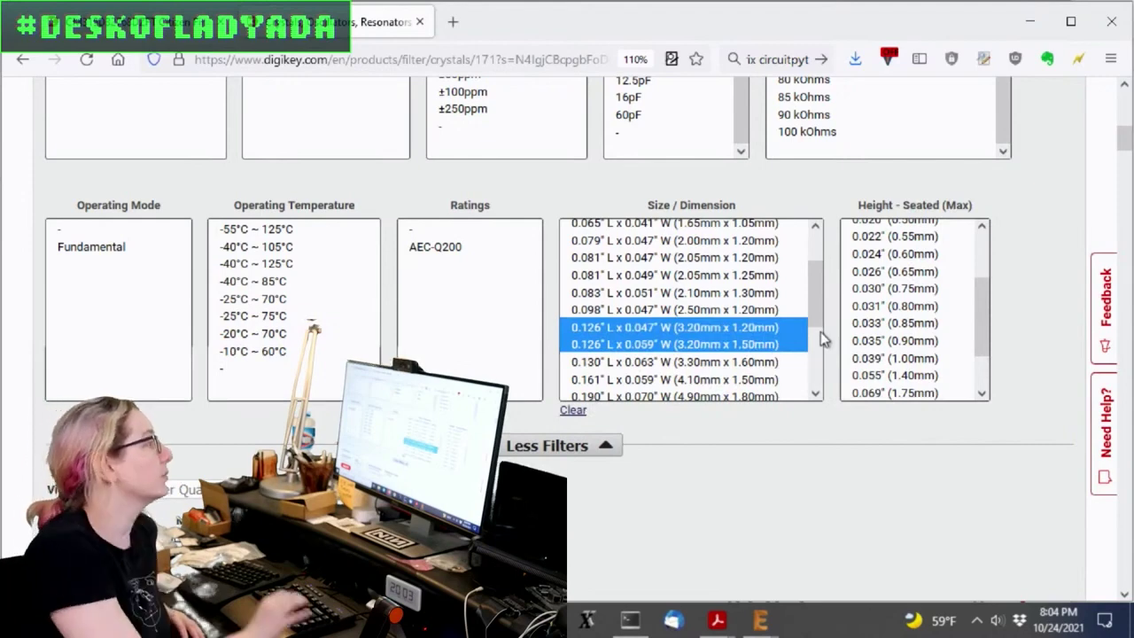
left_click(772, 363, "ctrl")
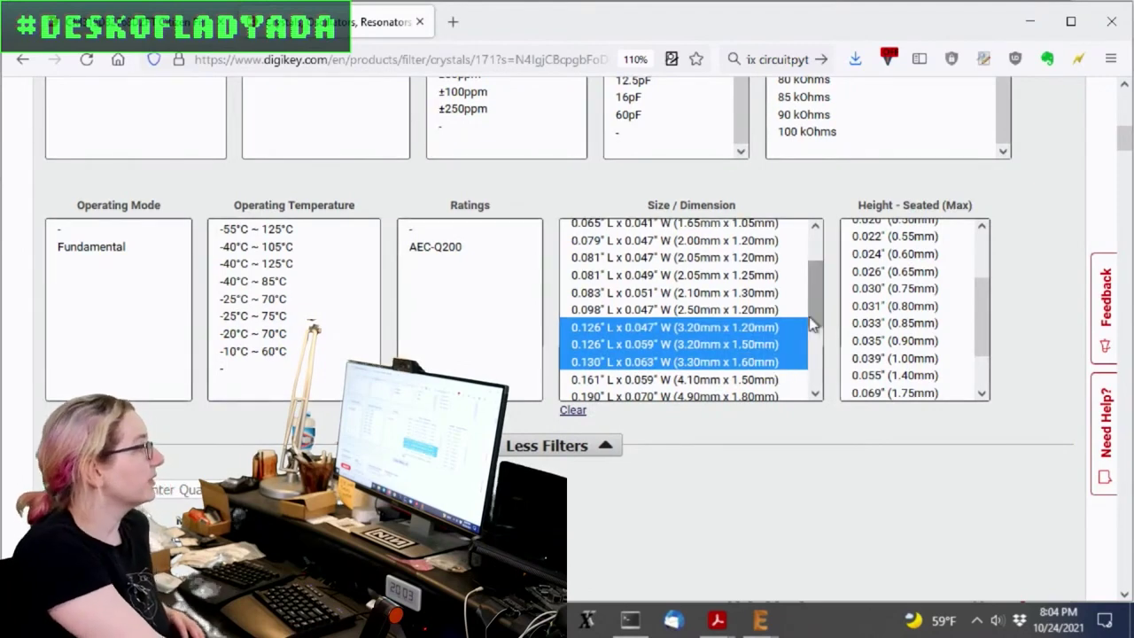
scroll(809, 319, "down", 2)
scroll(809, 315, "up", 1)
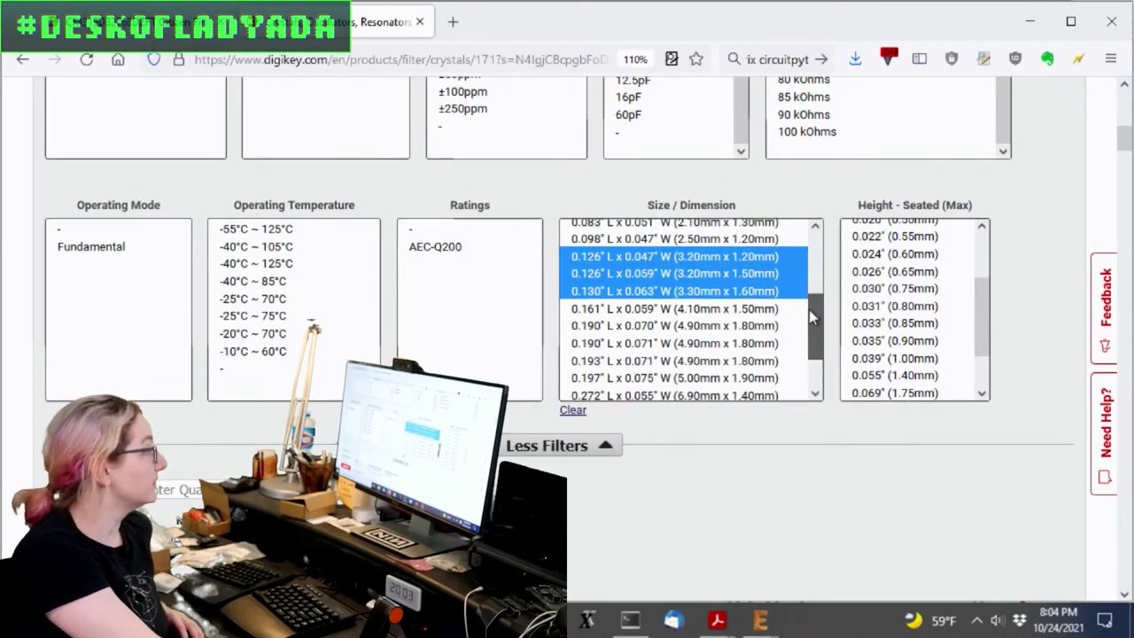
left_click(763, 274, "ctrl")
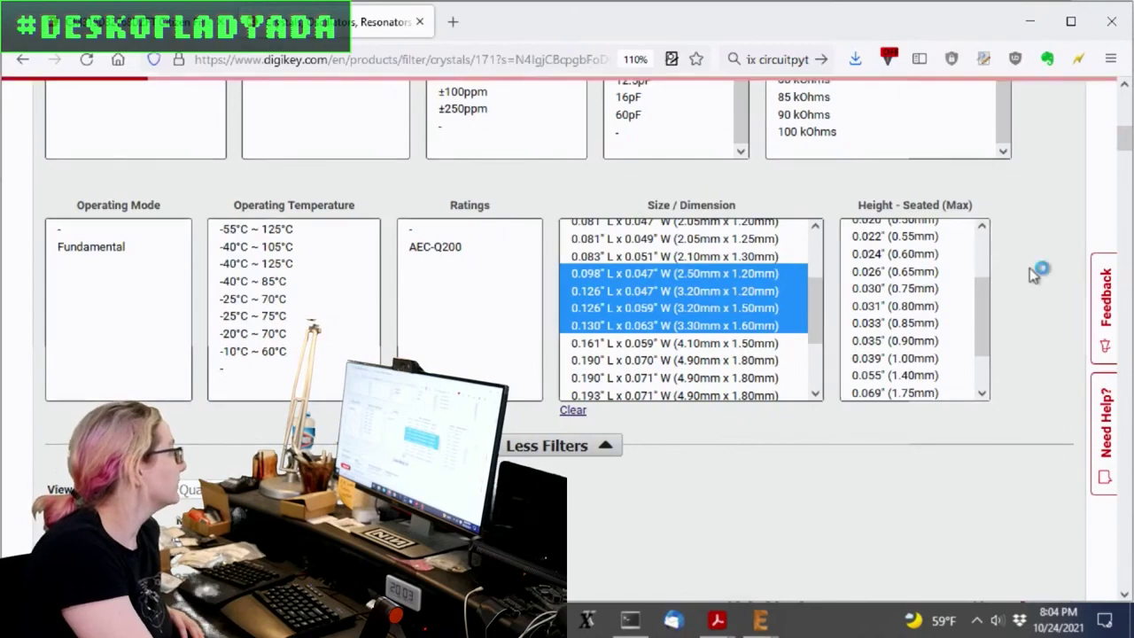
Limit the list to in-stock crystals, leaving 90 results.
scroll(496, 339, "down", 10)
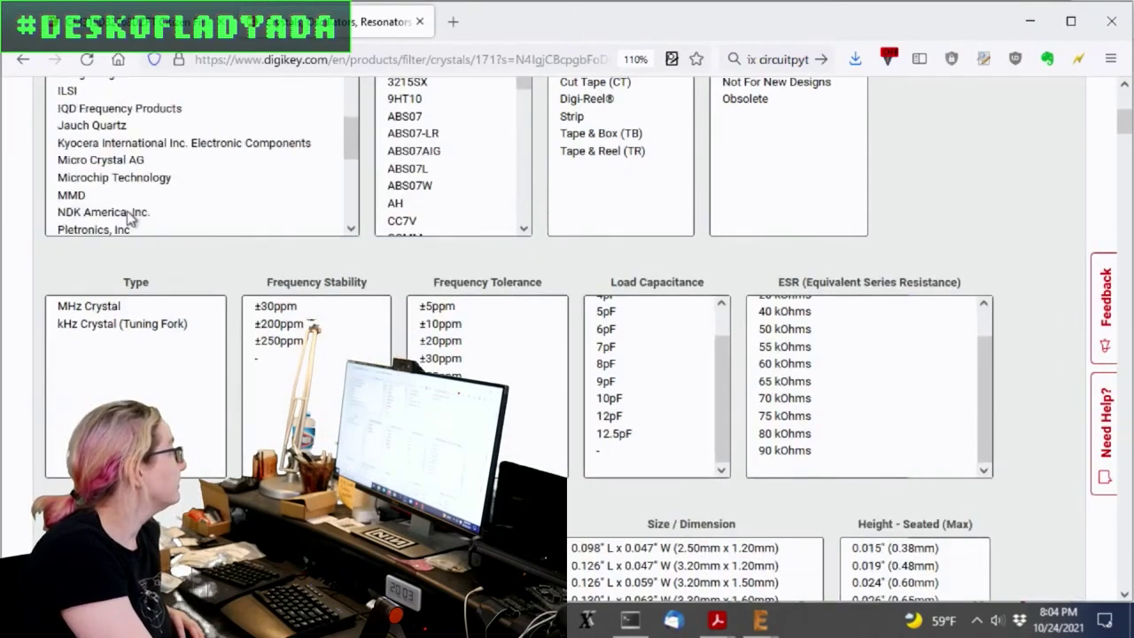
scroll(302, 253, "down", 3)
scroll(177, 284, "up", 2)
left_click(69, 324)
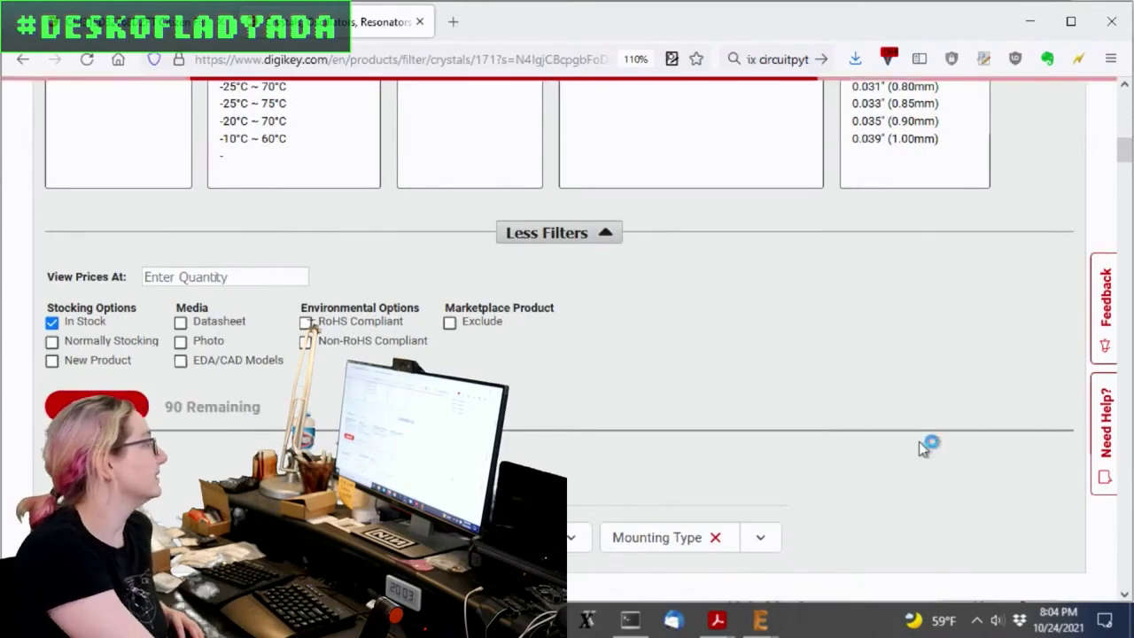
scroll(912, 381, "down", 10)
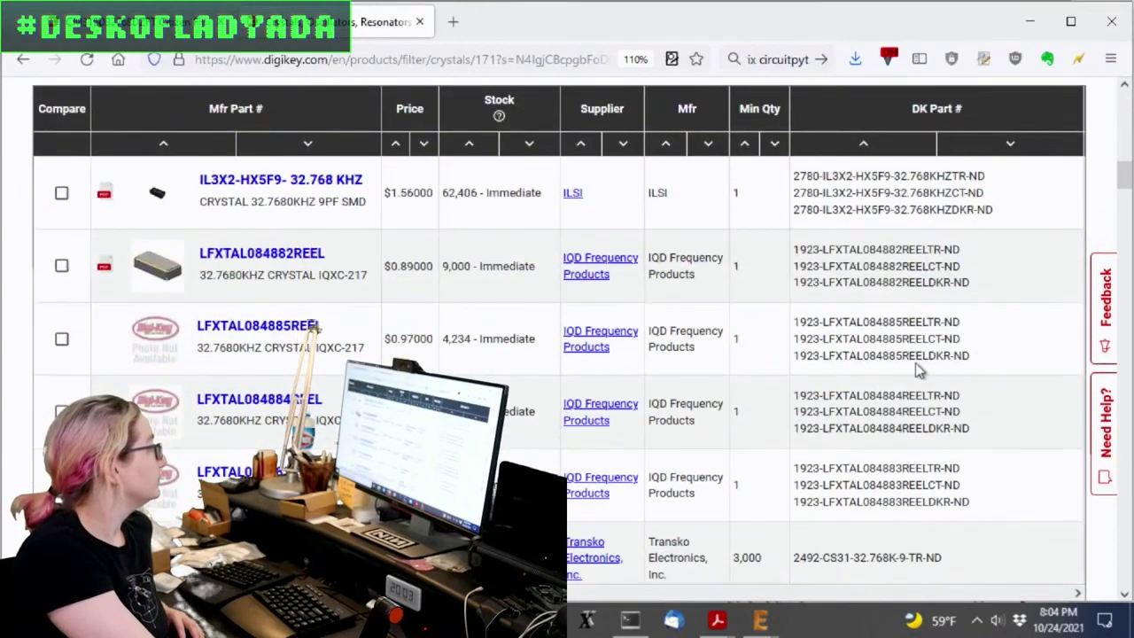
scroll(917, 372, "up", 8)
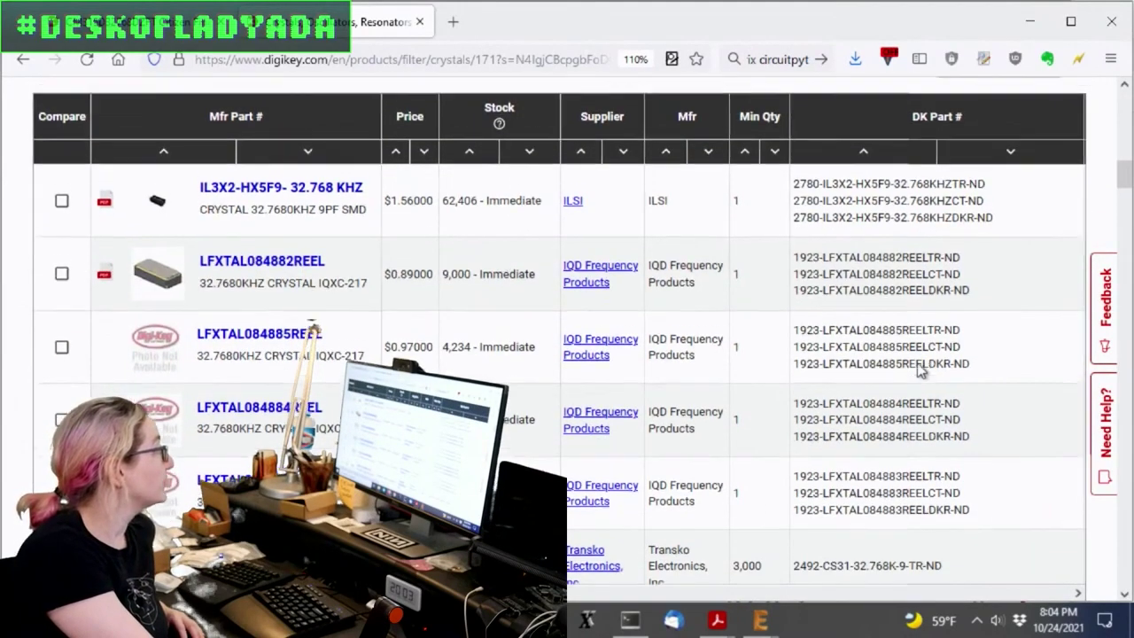
scroll(918, 365, "up", 5)
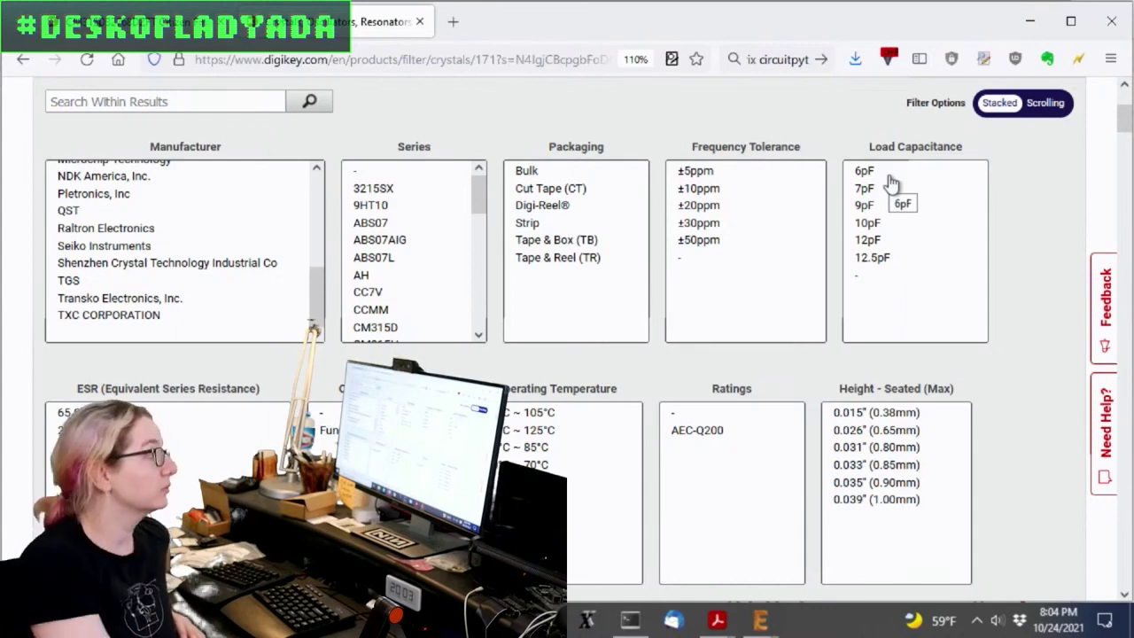
Filter the crystals to 12.5pF and 12pF load capacitance.
left_click(921, 257)
left_click(921, 239, "shift")
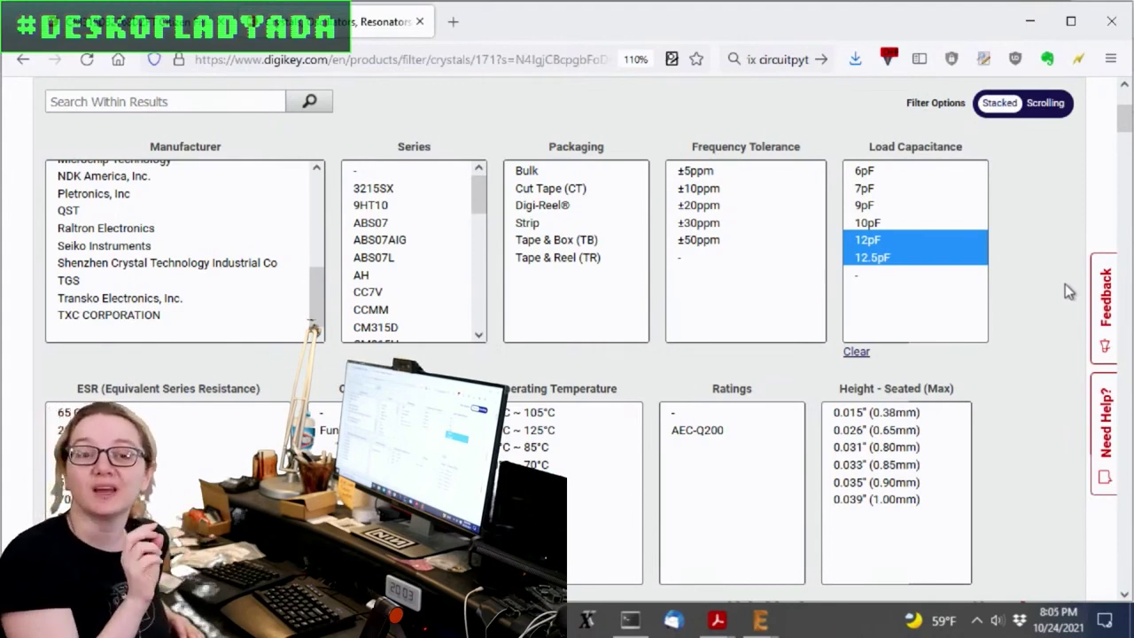
scroll(1063, 279, "down", 5)
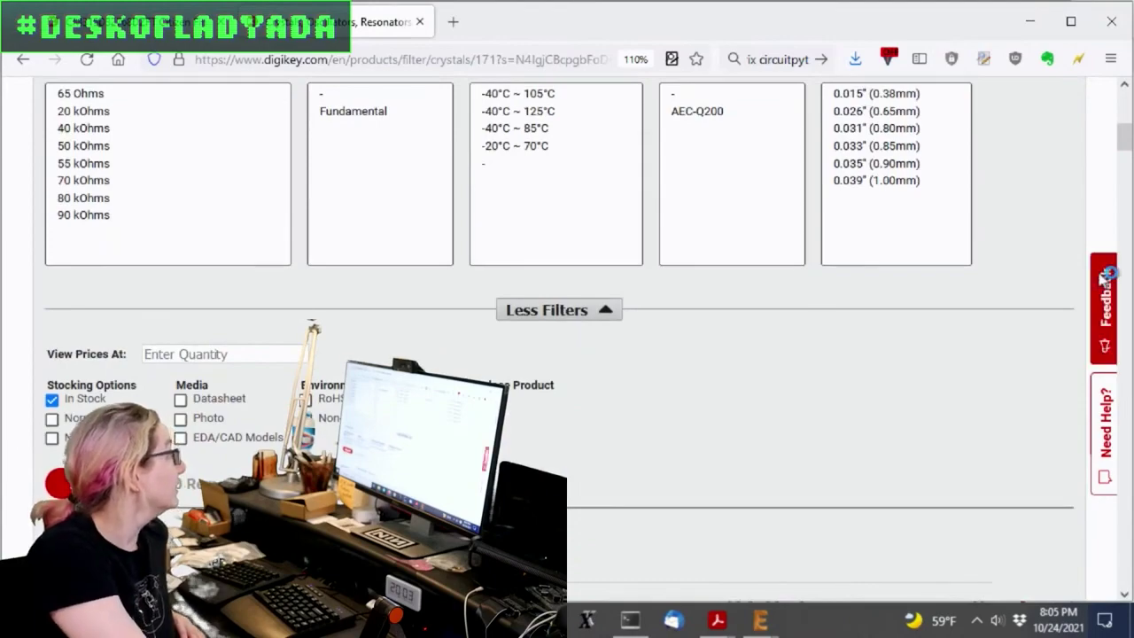
scroll(1053, 221, "down", 10)
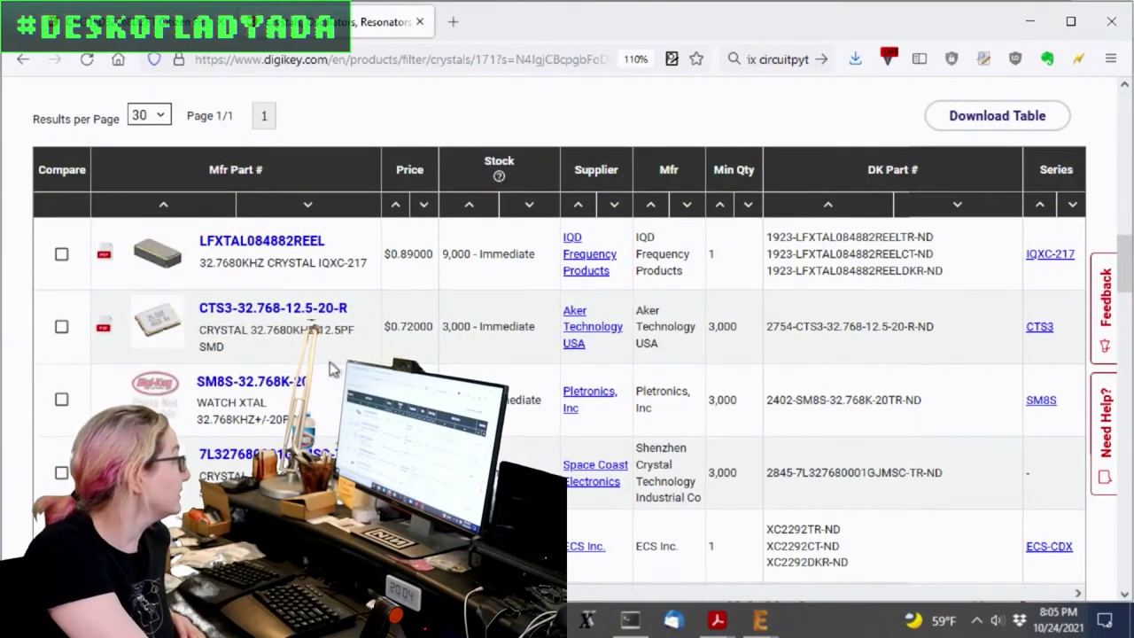
Sort by price, cheapest first, and open the SM8S-32.768K-20 product page.
left_click(396, 205)
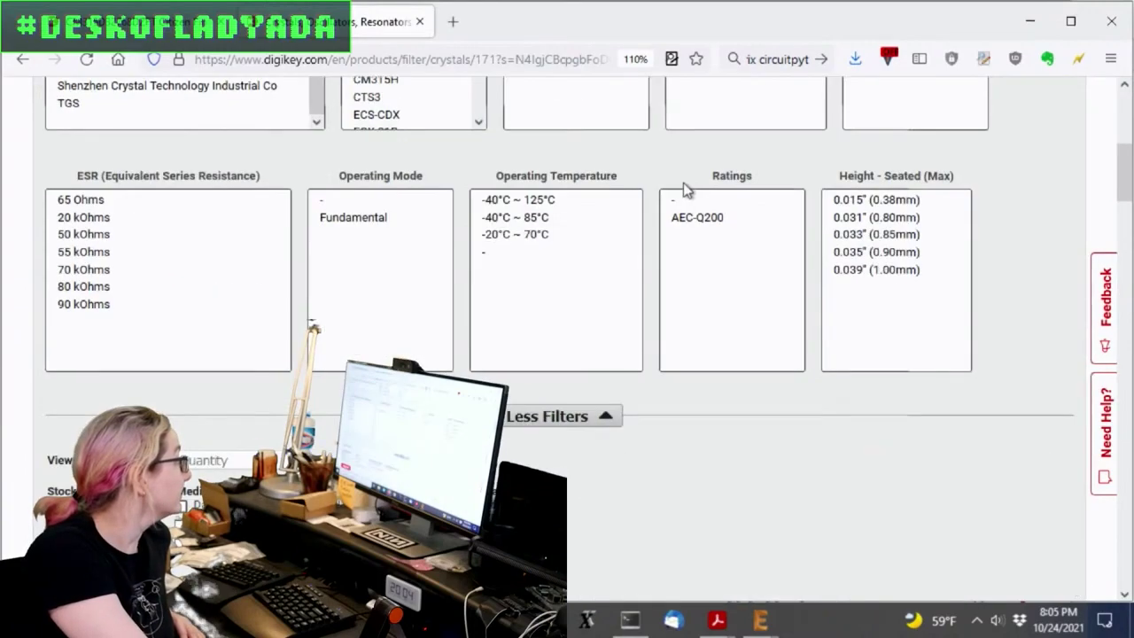
scroll(686, 184, "down", 10)
scroll(625, 222, "down", 2)
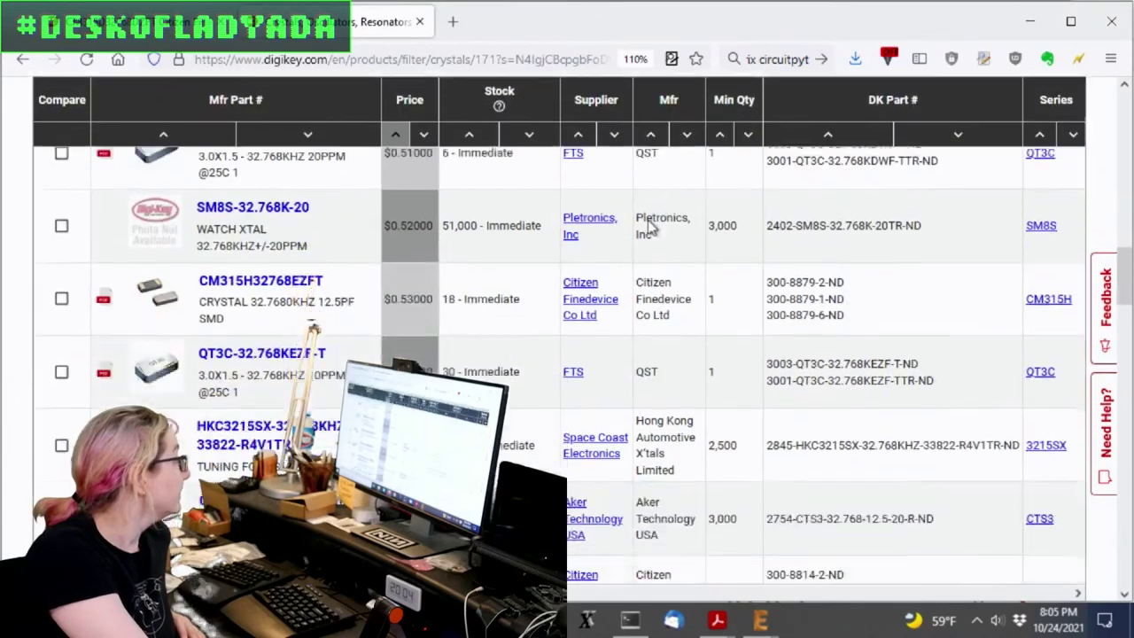
scroll(620, 221, "up", 1)
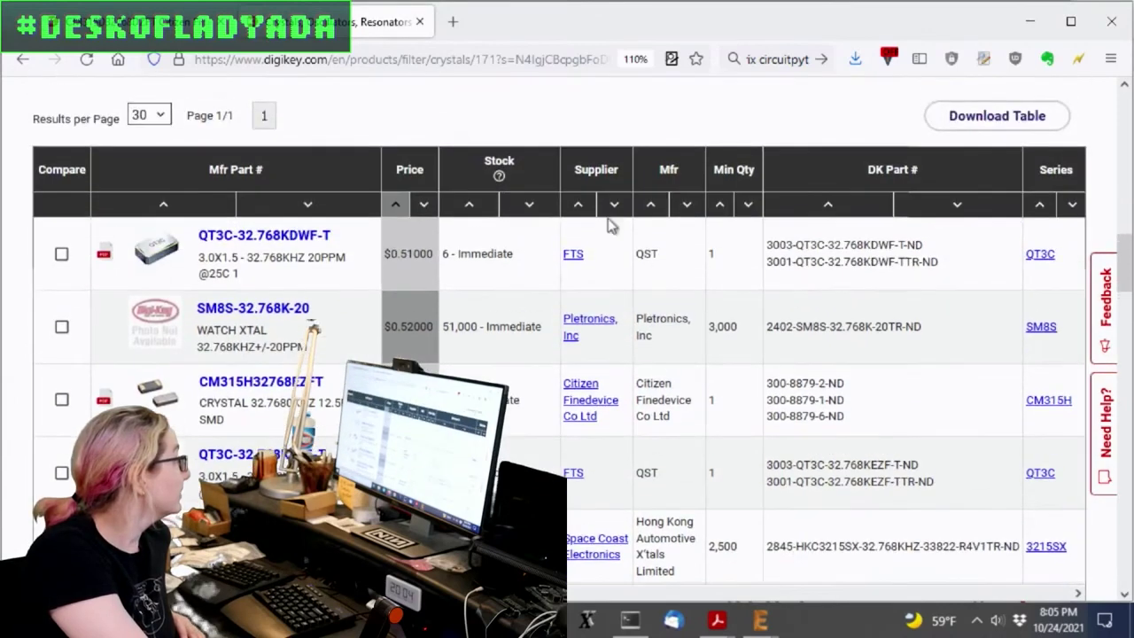
left_click(276, 308)
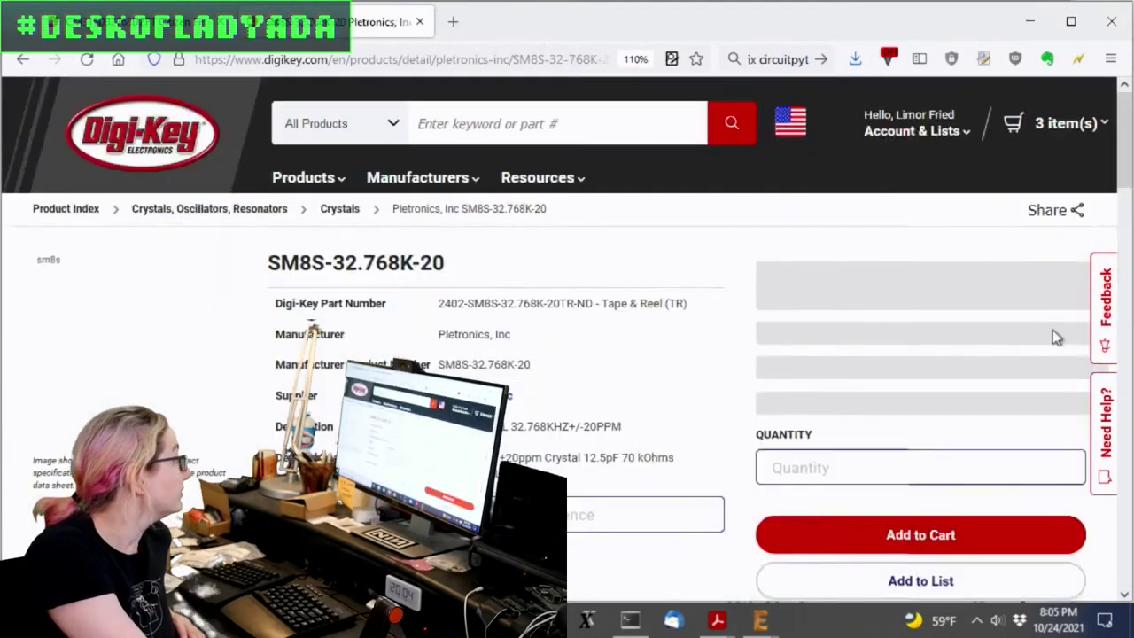
Highlight SM8S-32.768K-20's roughly 50-day shipping note, then go back to the 30 filtered crystals.
scroll(1049, 301, "down", 2)
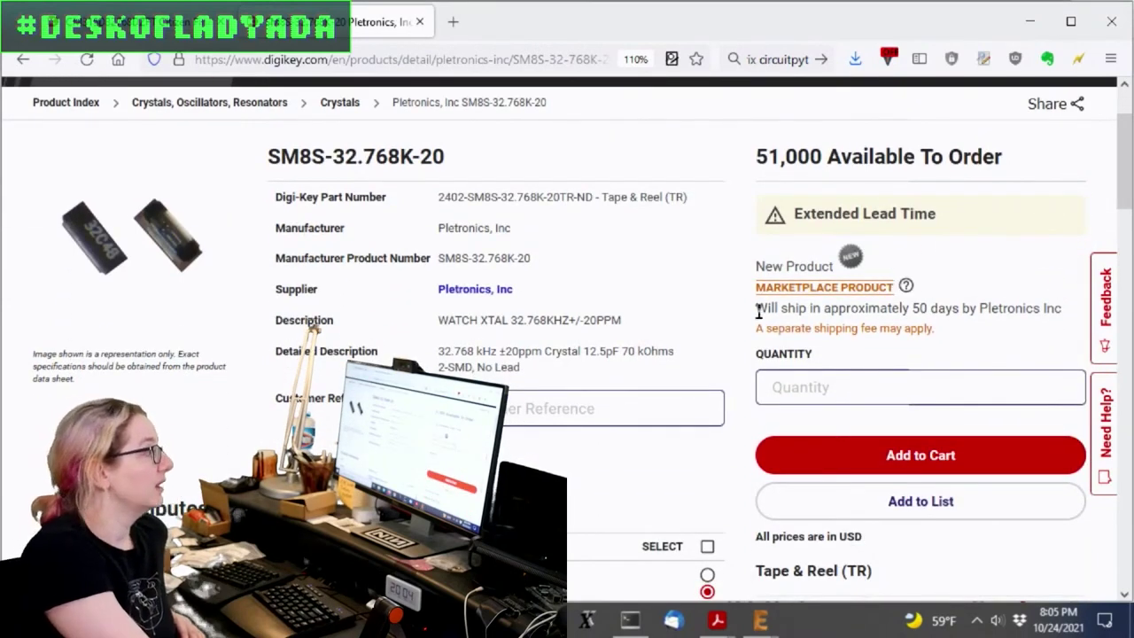
left_click_drag(756, 308, 1025, 308)
left_click(500, 292)
scroll(509, 284, "down", 15)
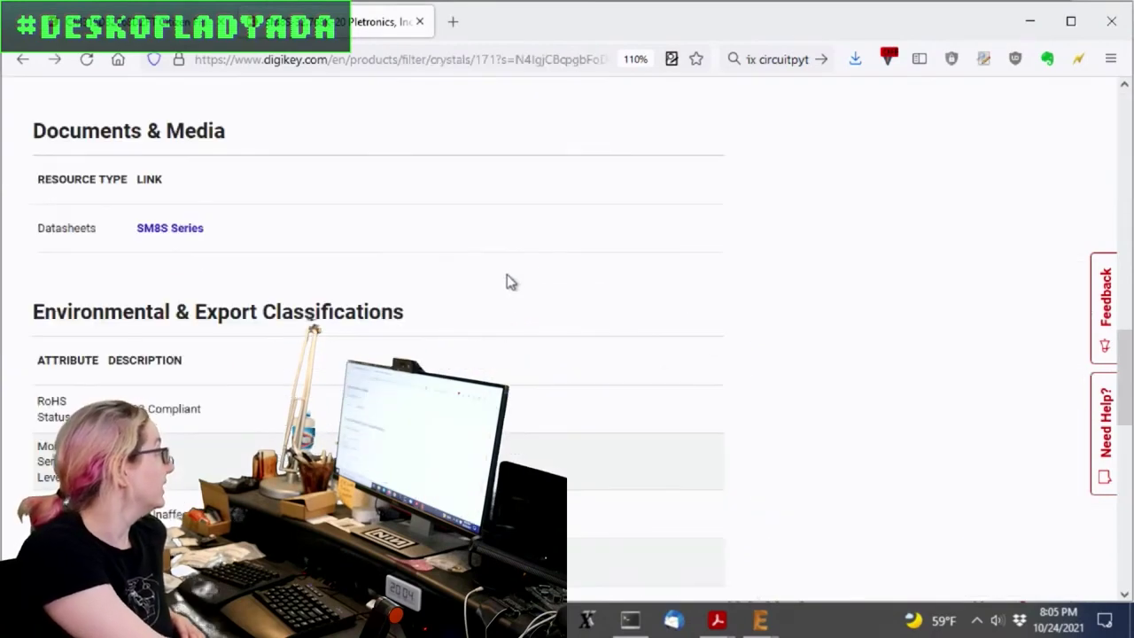
scroll(585, 285, "up", 5)
scroll(608, 278, "up", 4)
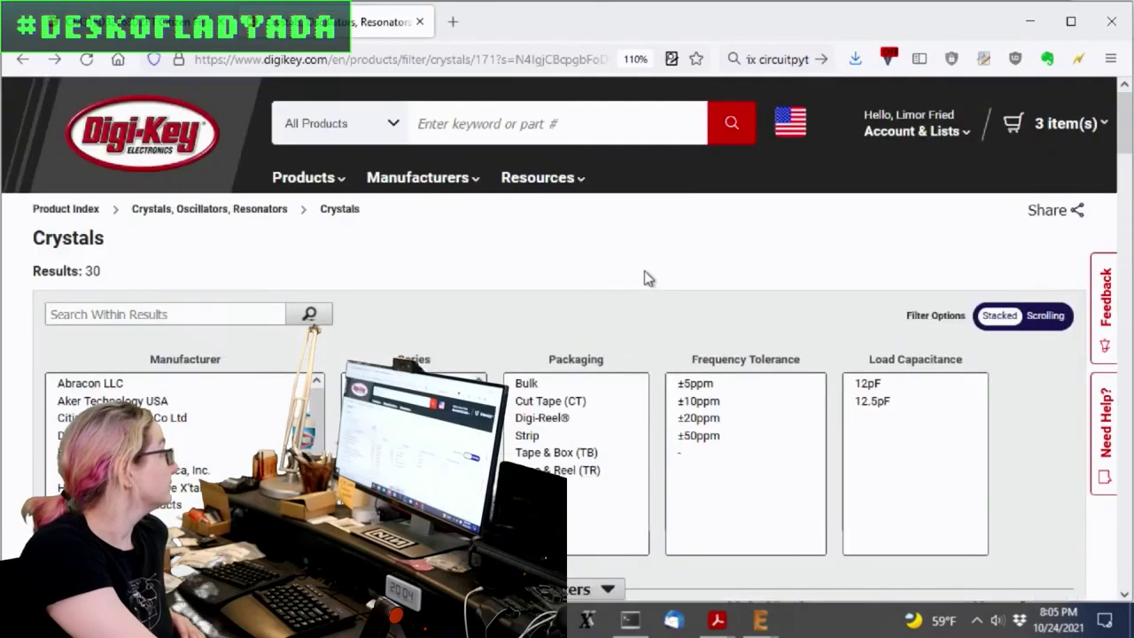
Exclude marketplace products and apply, leaving 15 crystals.
scroll(790, 319, "down", 6)
left_click(450, 200)
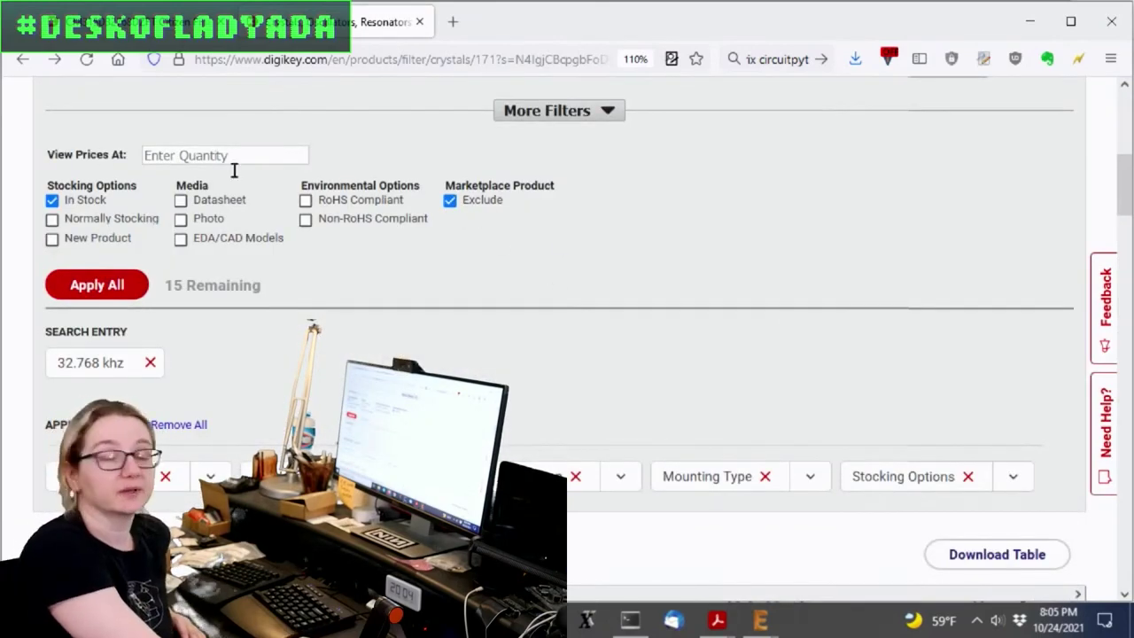
left_click(138, 290)
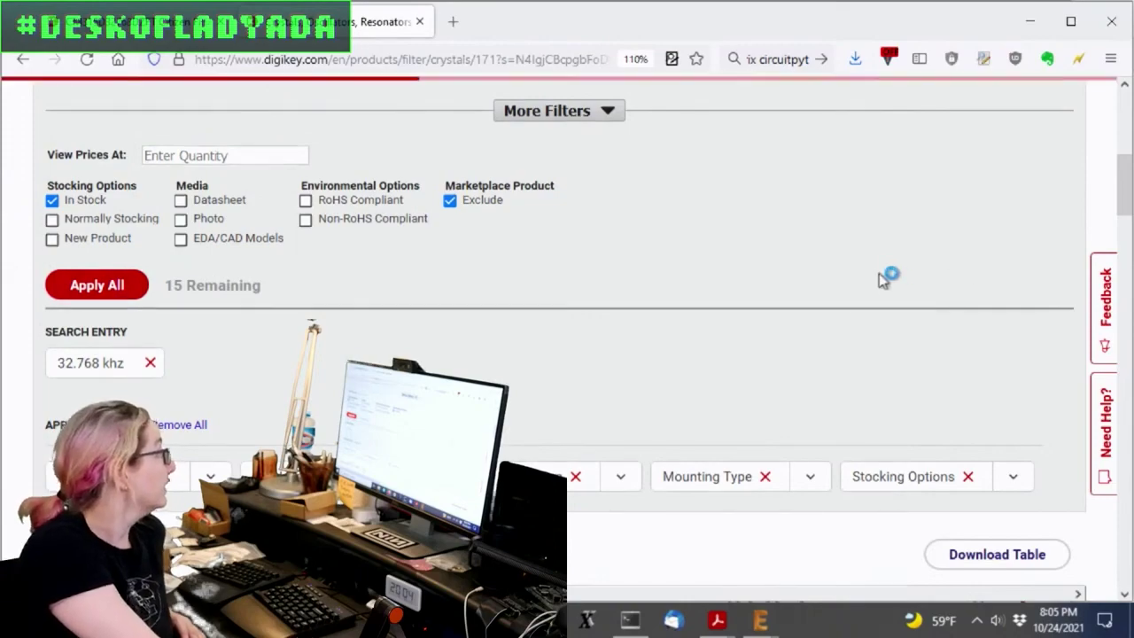
Open the in-stock CM315D32768DZFT product page from the results.
scroll(868, 269, "down", 5)
scroll(868, 261, "down", 2)
scroll(868, 255, "up", 2)
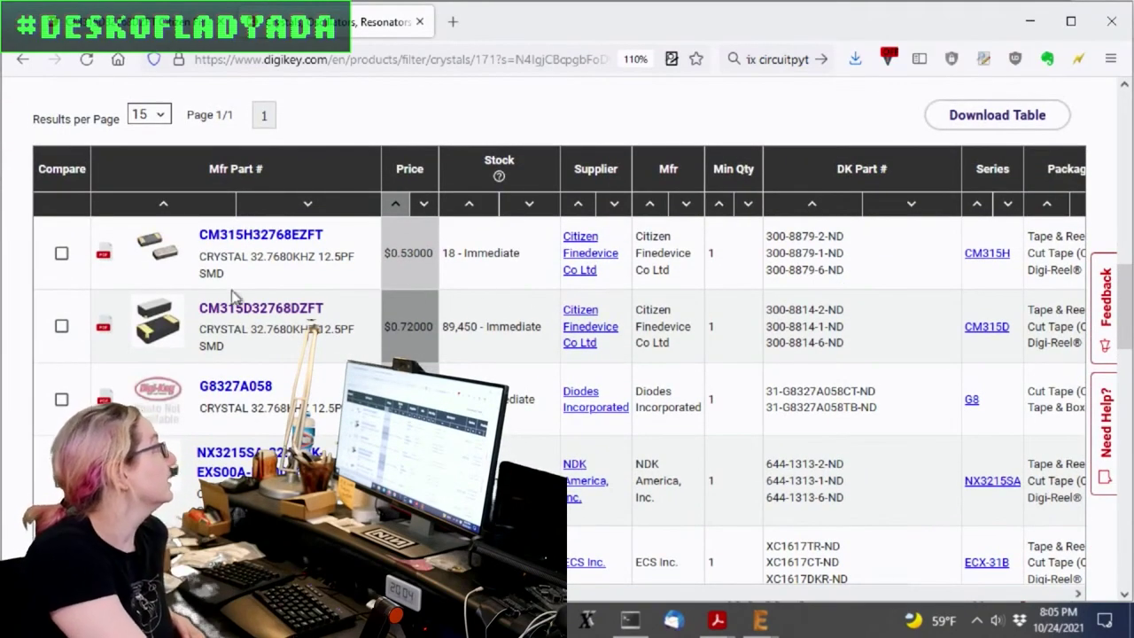
left_click(235, 318)
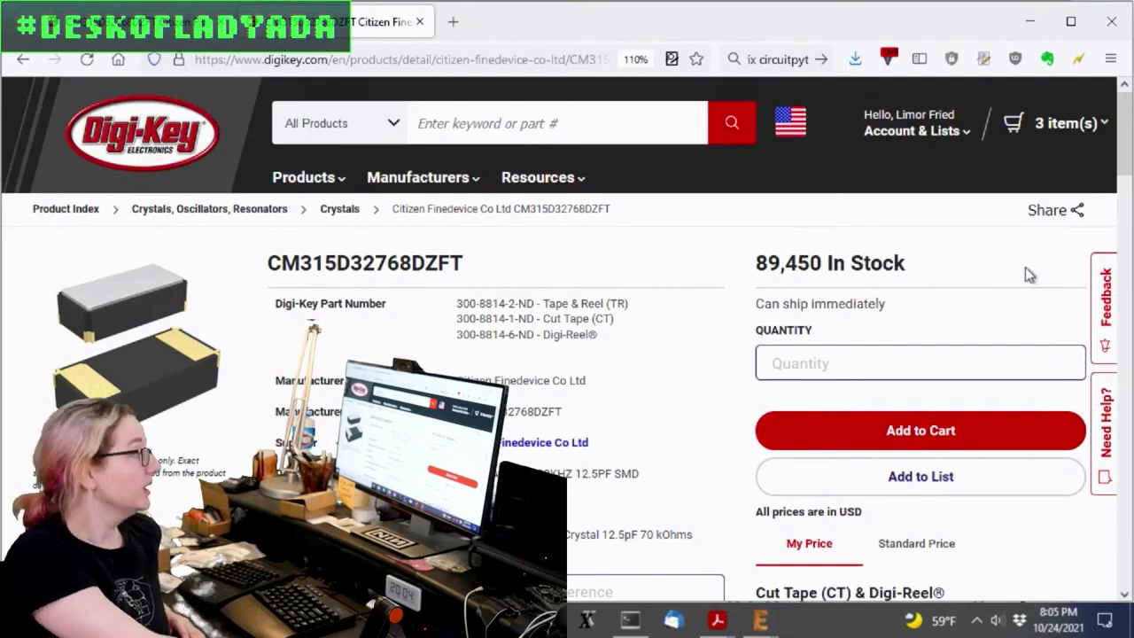
scroll(926, 262, "down", 3)
scroll(923, 260, "down", 10)
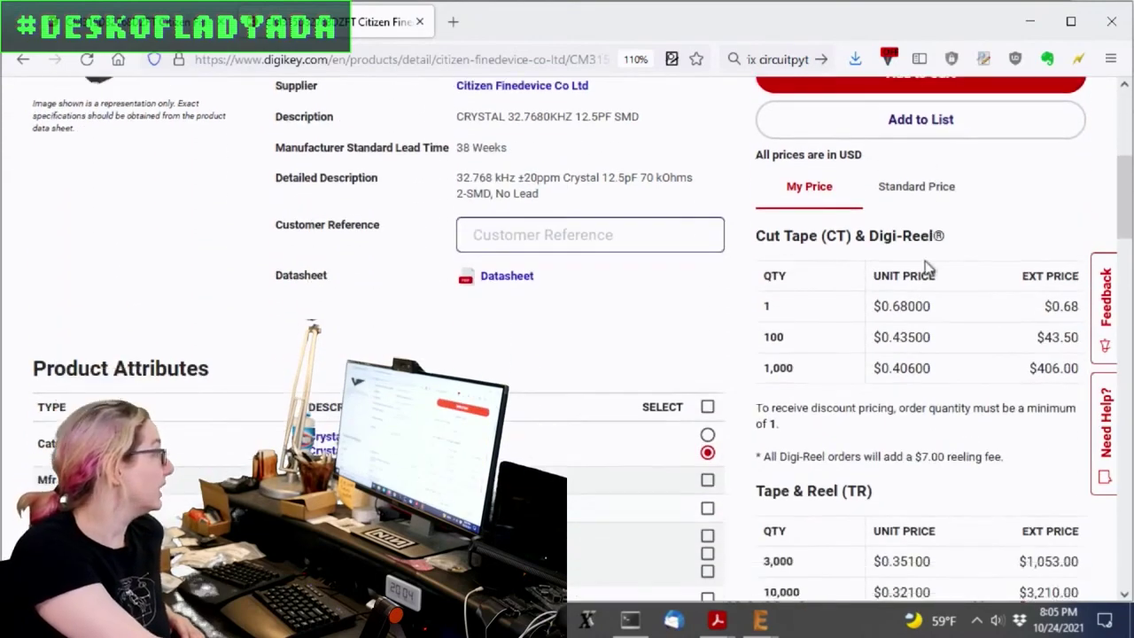
scroll(236, 206, "down", 2)
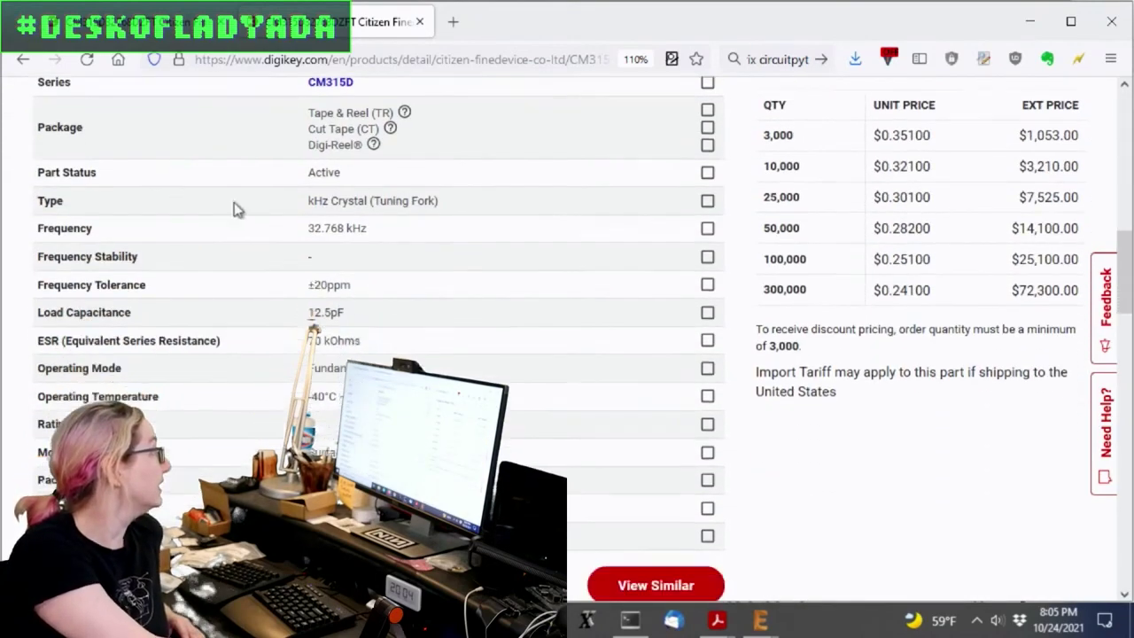
left_click_drag(271, 164, 298, 162)
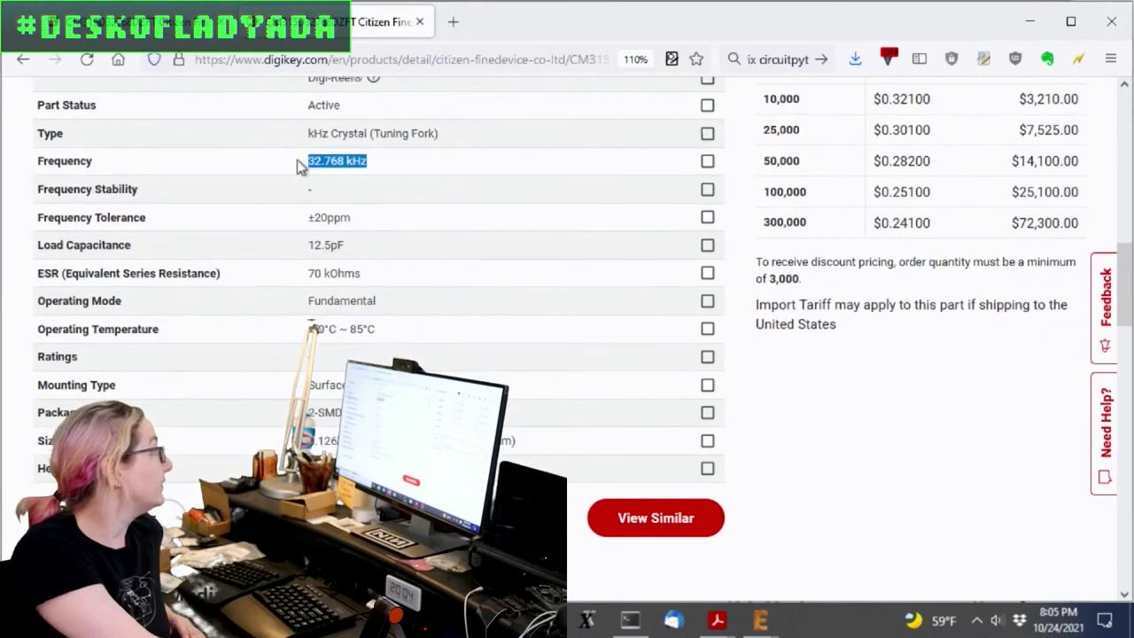
left_click_drag(310, 217, 393, 218)
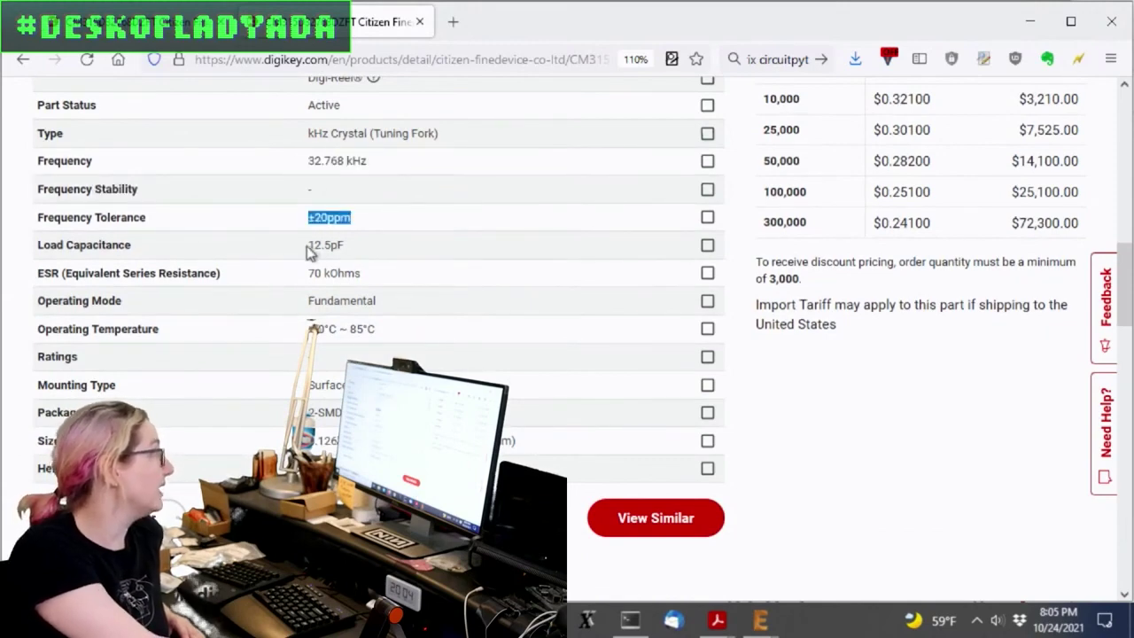
left_click_drag(310, 248, 540, 451)
left_click(597, 448)
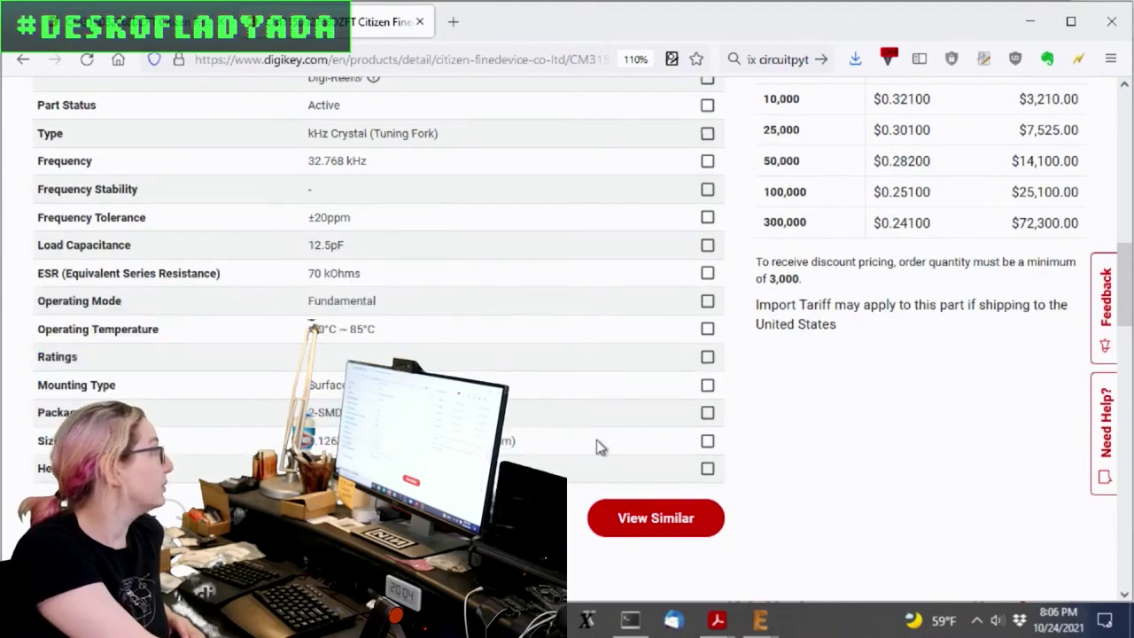
scroll(596, 439, "up", 10)
scroll(602, 438, "down", 2)
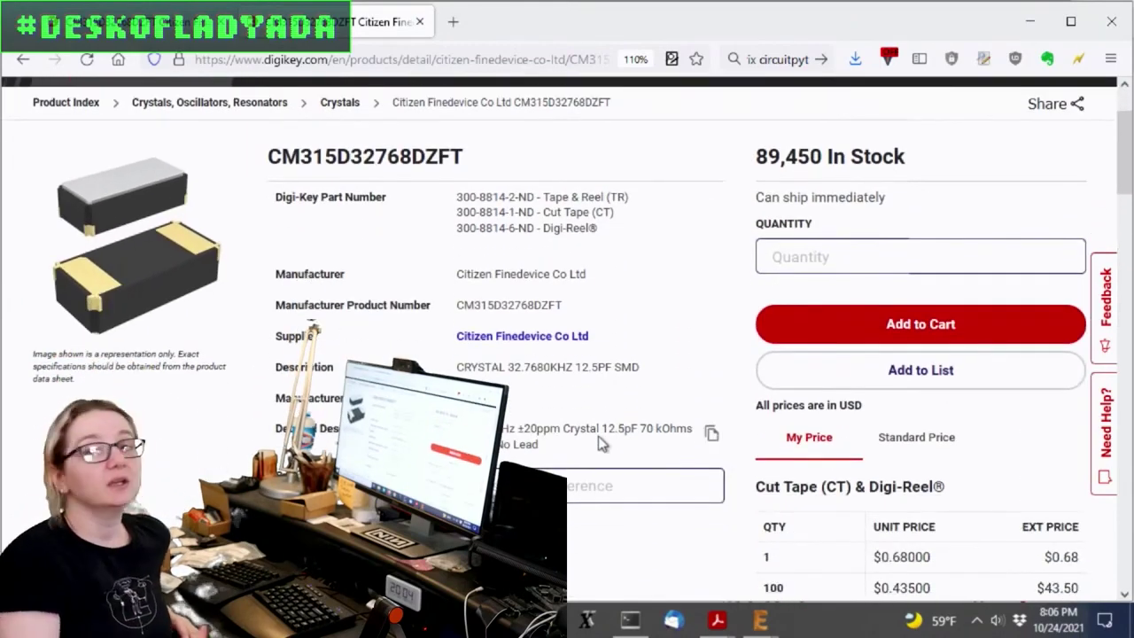